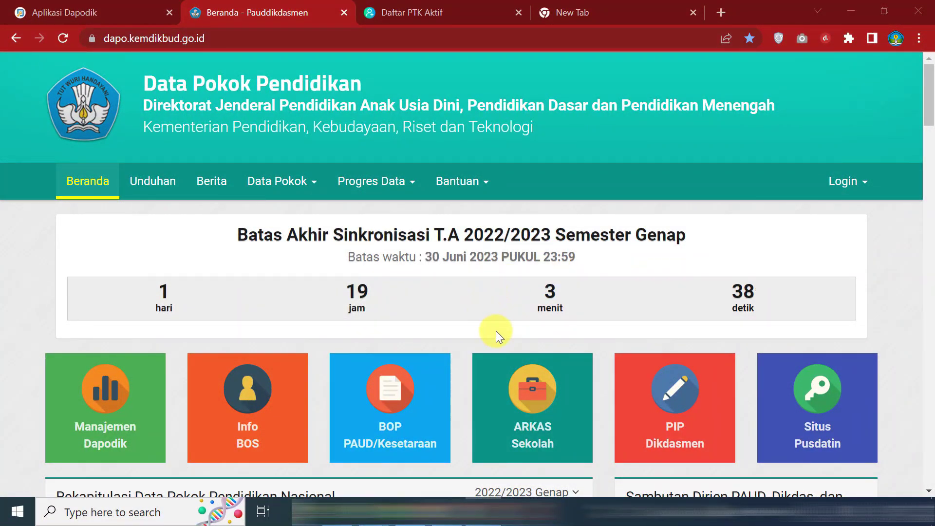
# - Open the full UPDATE DAN SINKRONISASI DAPODIK article dated 20 Juni 2023 from the Berita Seputar Dapodik news
pyautogui.scroll(-7, 458, 371)
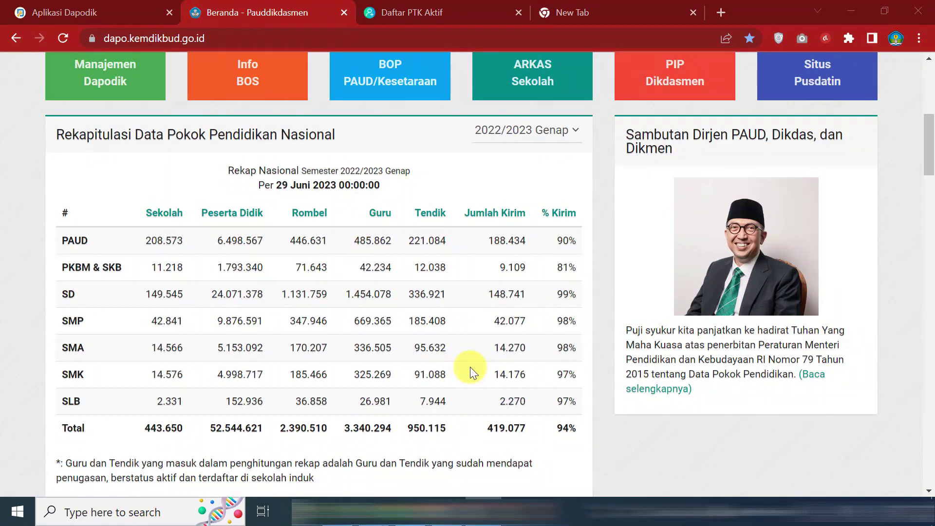
pyautogui.scroll(-9, 470, 367)
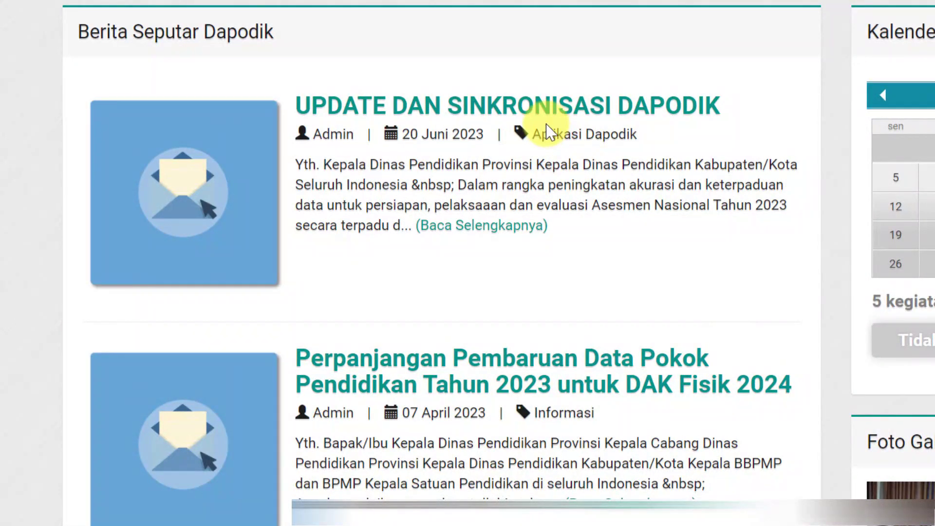
pyautogui.click(501, 228)
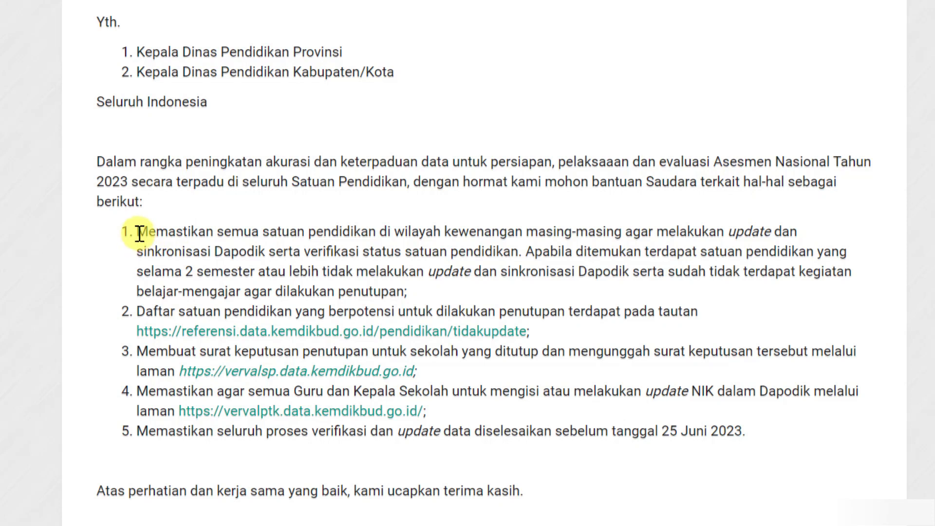
# - Highlight and read the article's first point about updating and synchronising Dapodik and verifying the school status
pyautogui.moveTo(140, 234); pyautogui.dragTo(414, 255)
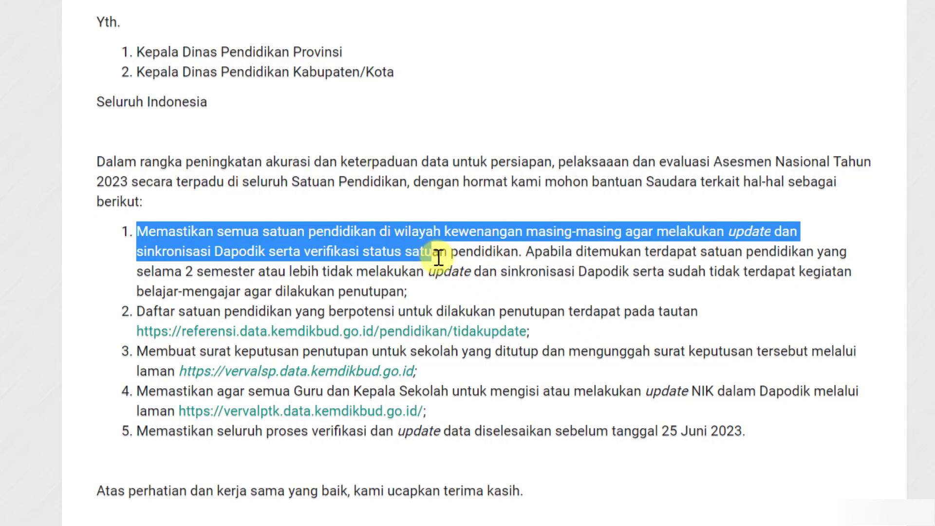
pyautogui.moveTo(483, 267); pyautogui.dragTo(486, 290)
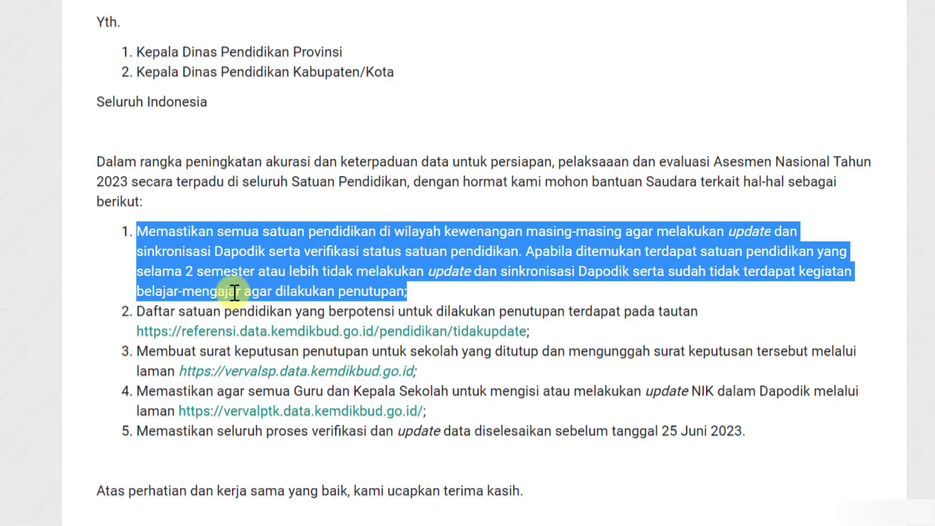
pyautogui.click(410, 295)
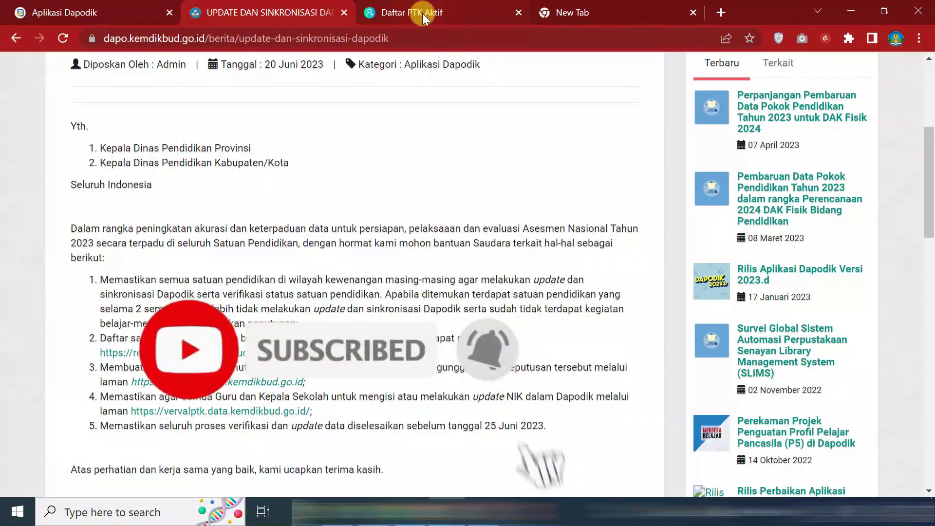
# - Switch to the VervalPTK site, highlight the access hours for identity corrections in the Info Pembaruan notice, and close the notice
pyautogui.click(422, 13)
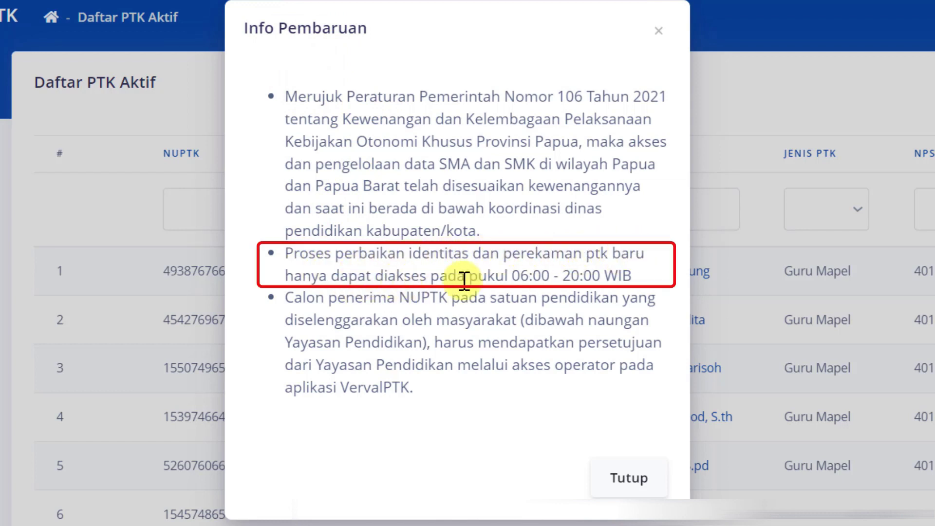
pyautogui.moveTo(515, 275); pyautogui.dragTo(592, 280)
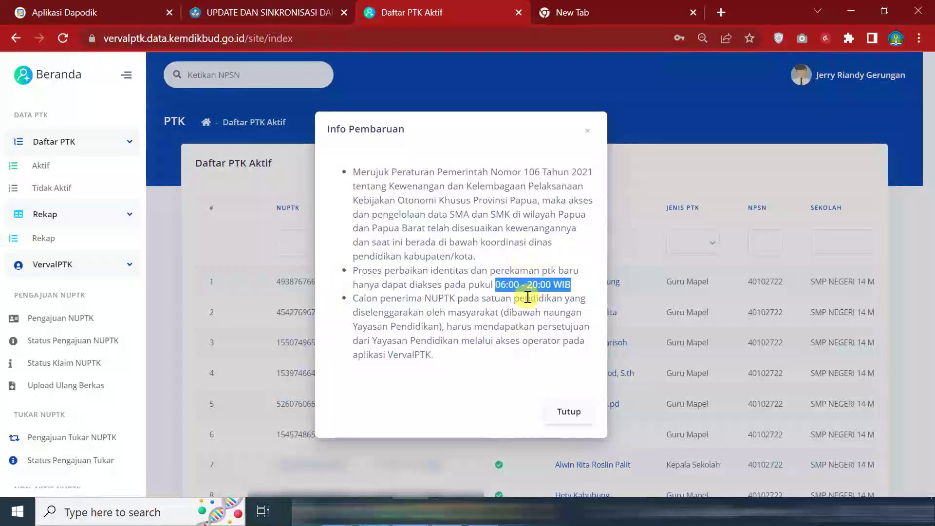
pyautogui.click(568, 412)
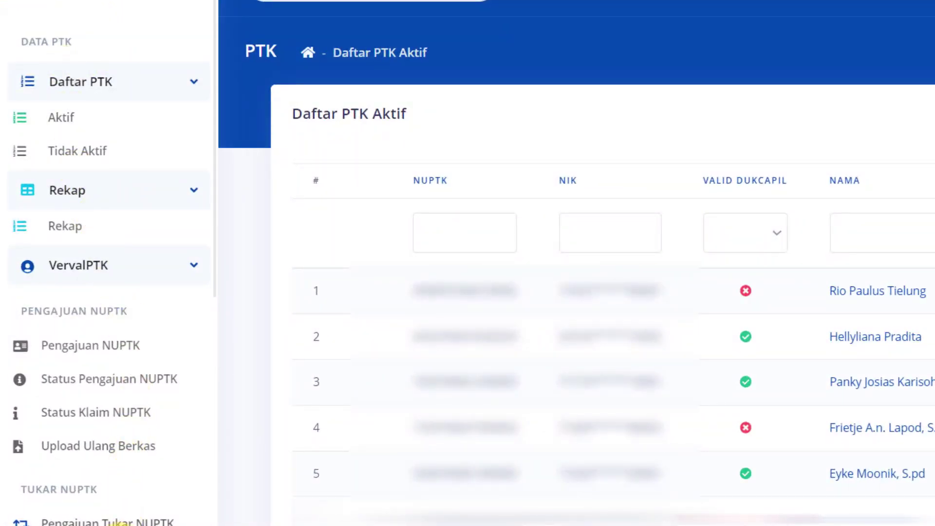
# - Open the Perbaikan Identitas page under Identitas and examine the Valid Dukcapil status of the third listed PTK
pyautogui.scroll(-9, 129, 520)
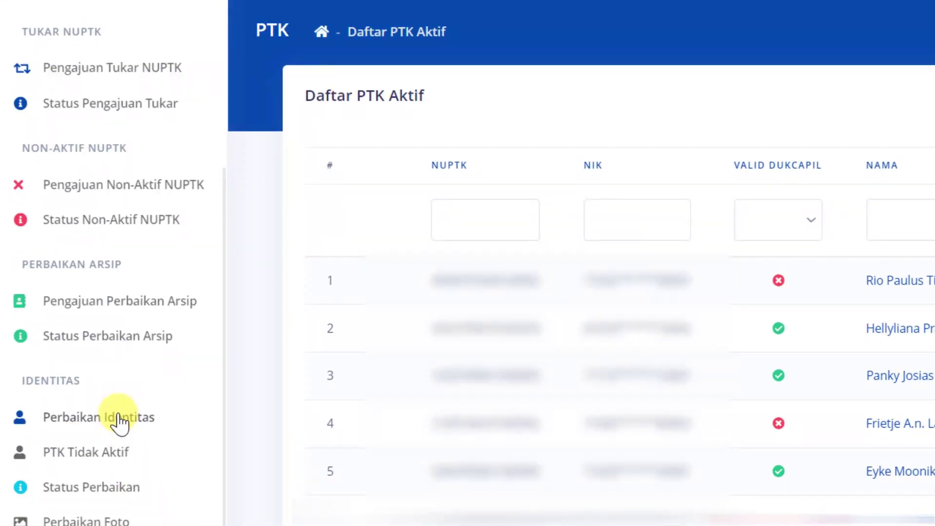
pyautogui.click(118, 420)
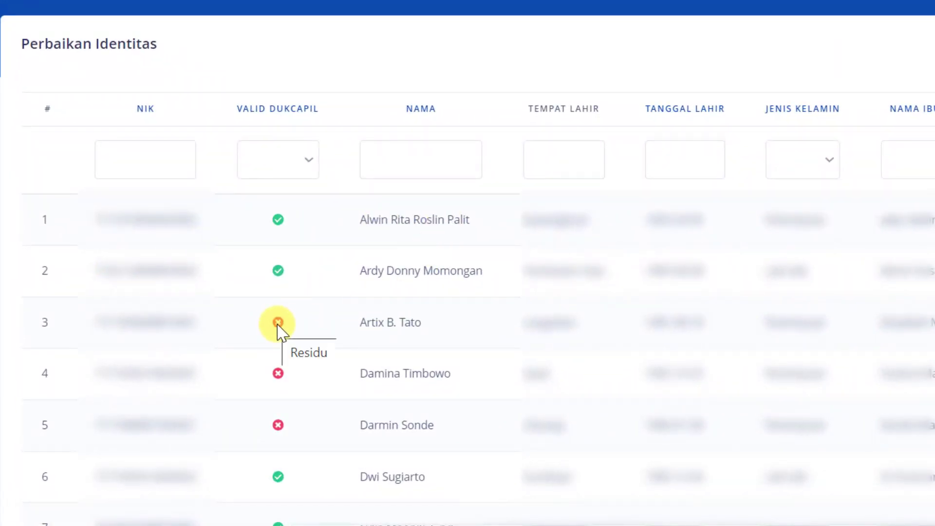
pyautogui.moveTo(283, 332)
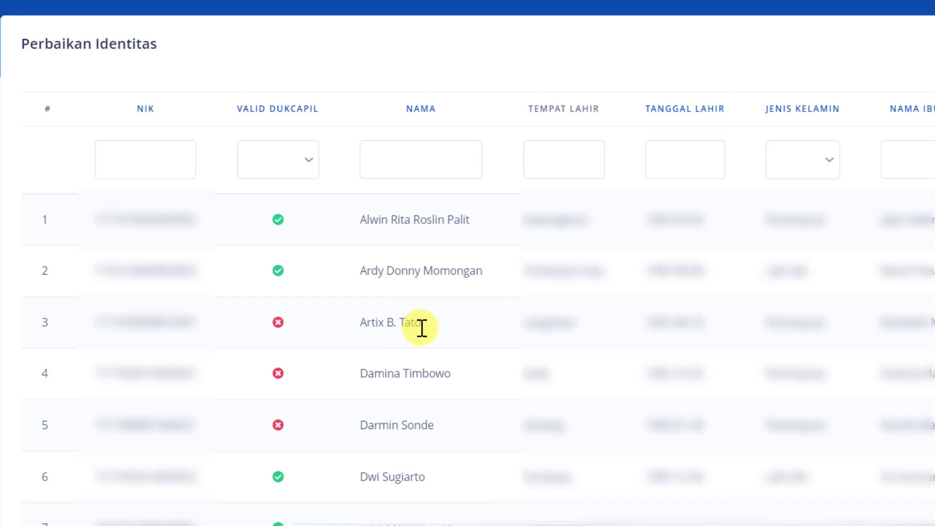
pyautogui.click(358, 323)
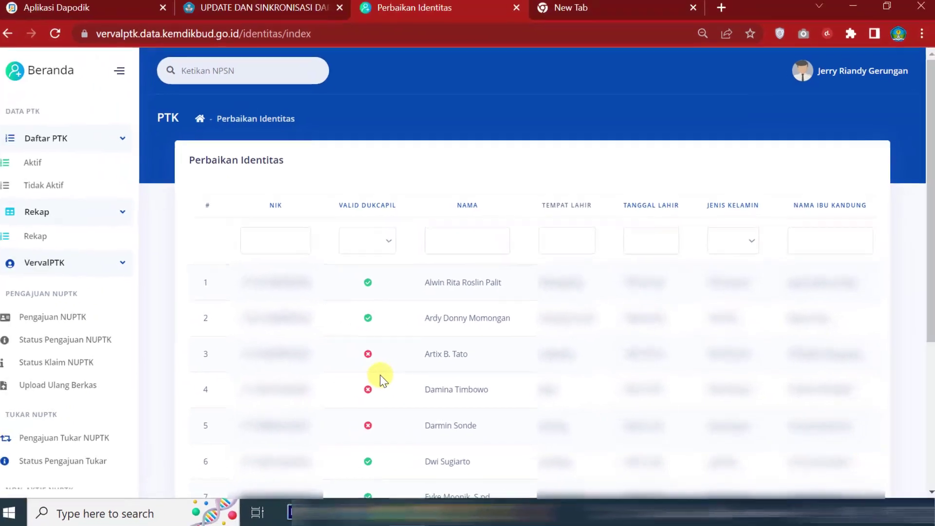
# - Open the identity correction form for the third listed PTK and view it down to the Perbaikan Data option
pyautogui.scroll(-5, 524, 424)
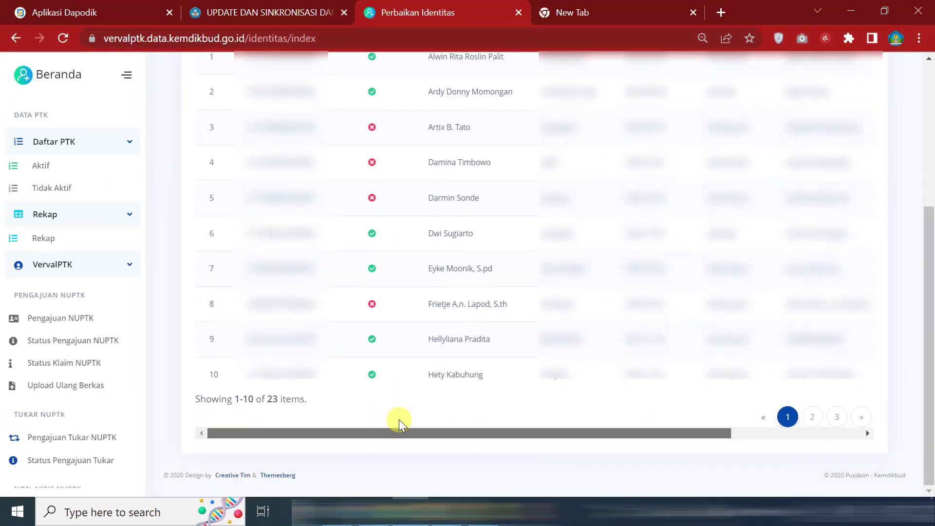
pyautogui.moveTo(507, 441); pyautogui.dragTo(726, 416)
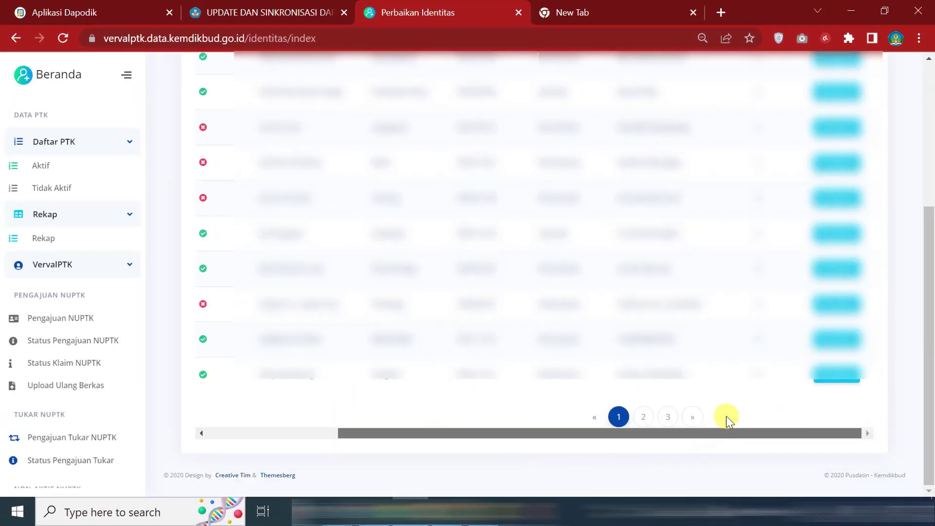
pyautogui.scroll(5, 712, 373)
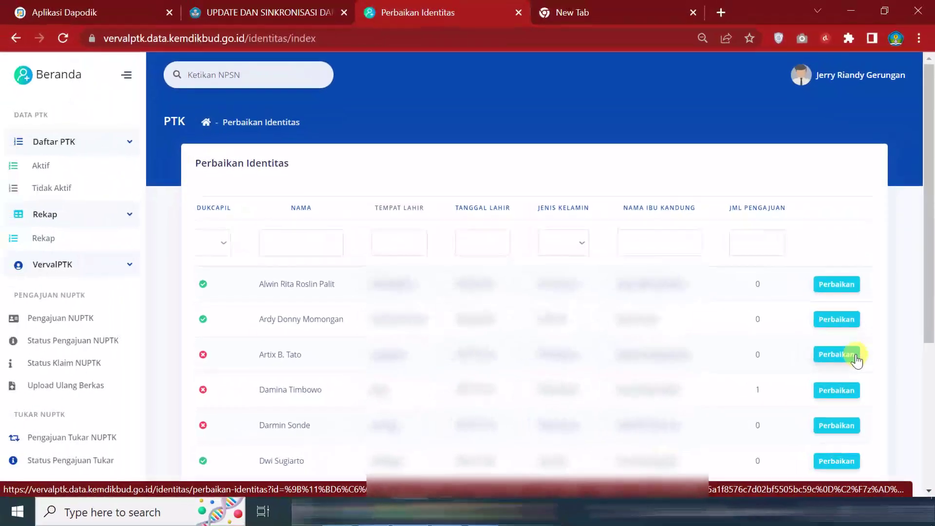
pyautogui.click(806, 298)
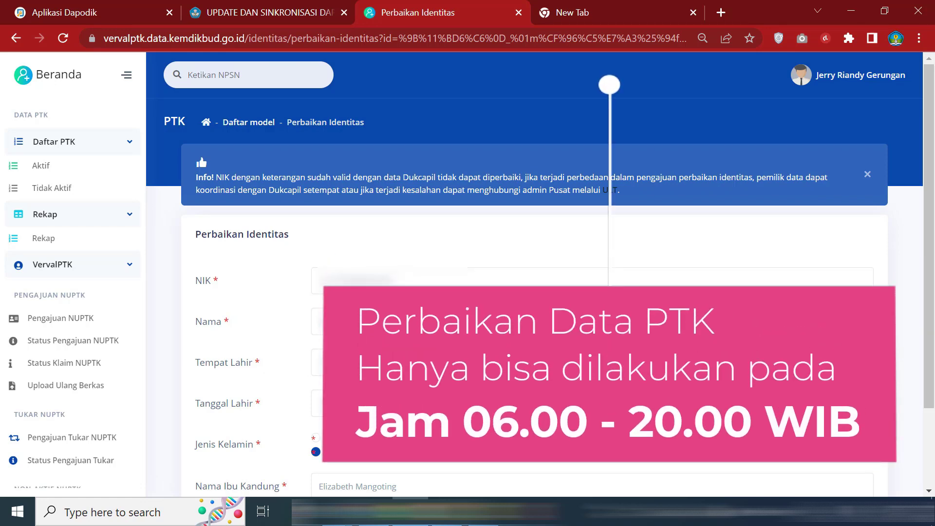
pyautogui.moveTo(929, 264); pyautogui.dragTo(926, 347)
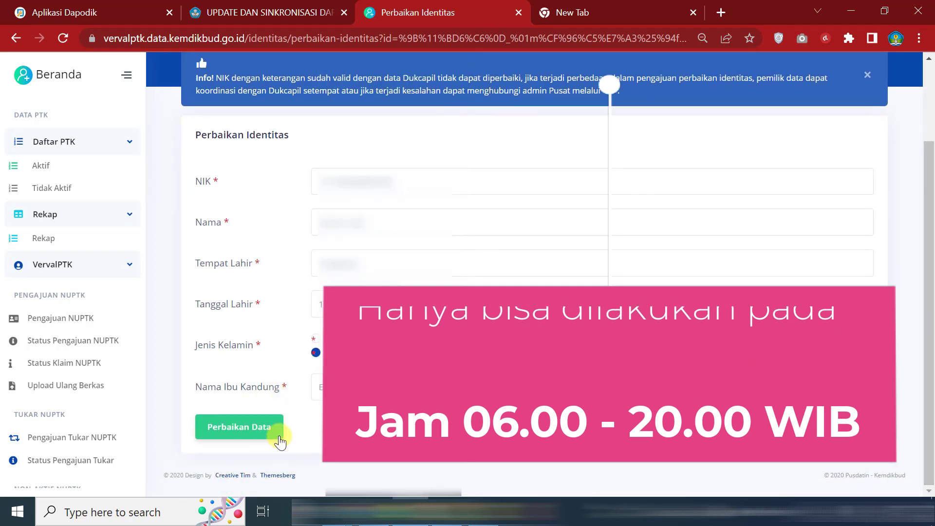
# - Review the article's verification deadline, then switch to Aplikasi Dapodik and open the Guru list under GTK
pyautogui.click(278, 10)
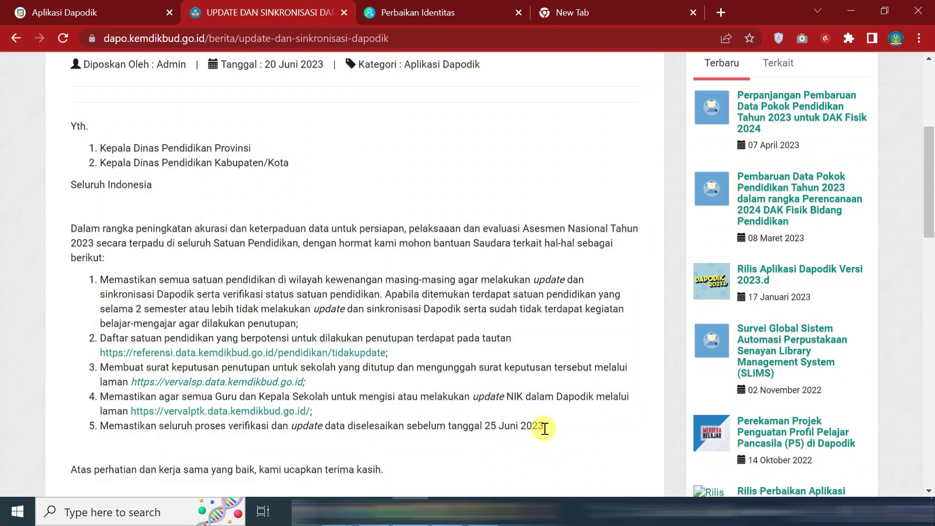
pyautogui.click(111, 10)
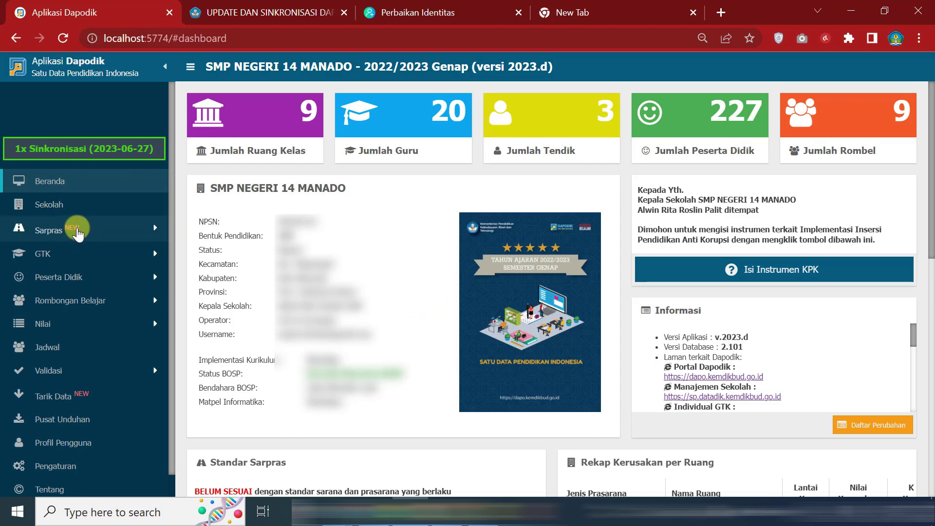
pyautogui.click(74, 230)
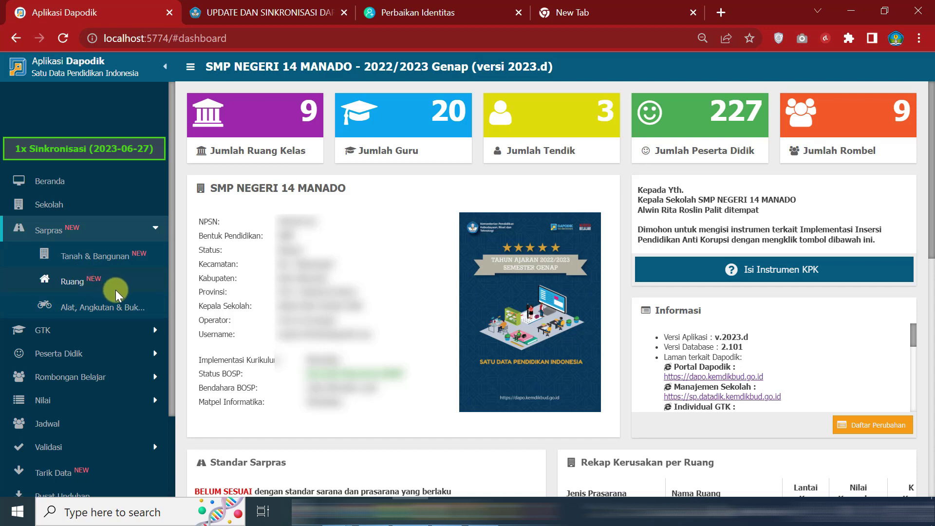
pyautogui.click(93, 335)
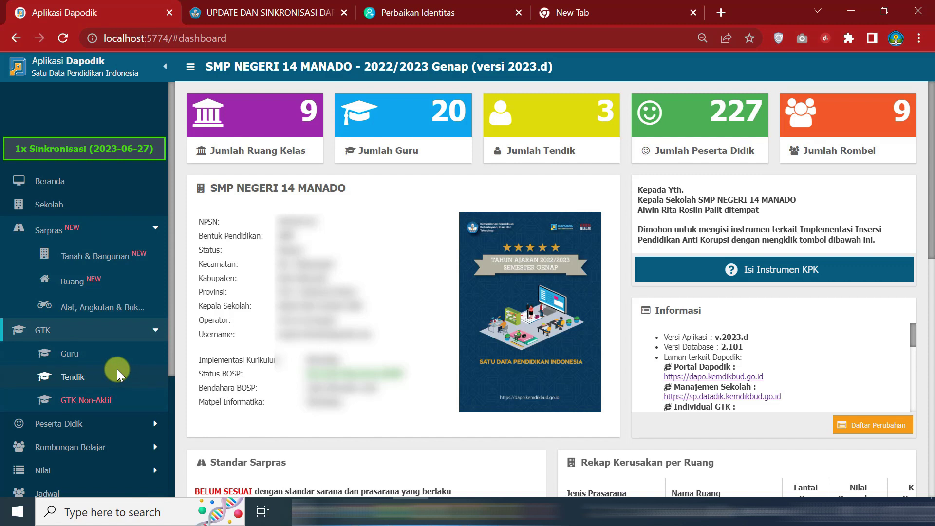
pyautogui.click(94, 349)
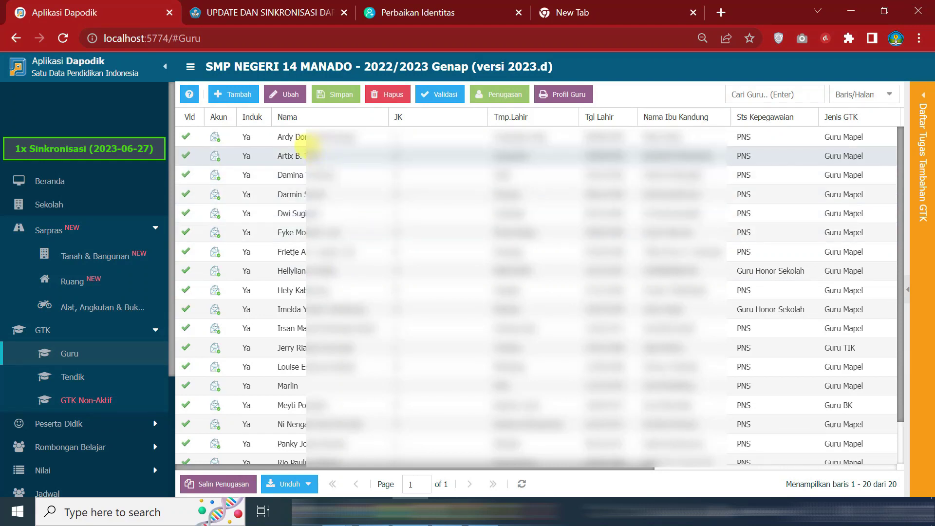
# - Mark the first listed teacher's Keaktifan PTK for every month from Jul to Jun in Penugasan, then save and close it
pyautogui.click(291, 143)
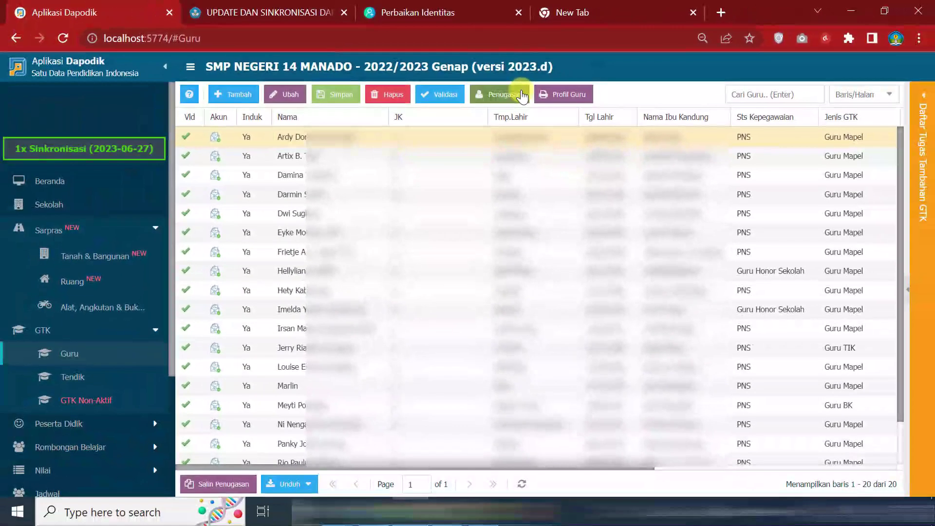
pyautogui.click(539, 125)
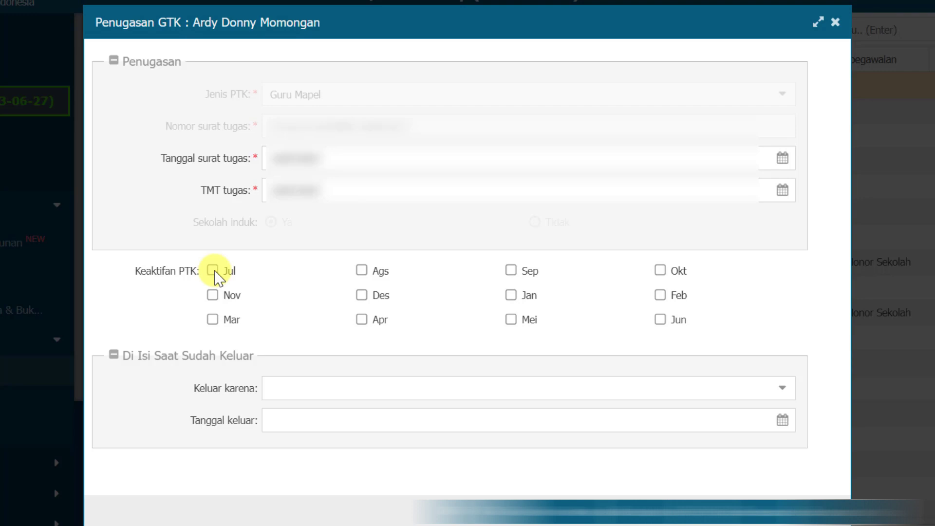
pyautogui.click(368, 271)
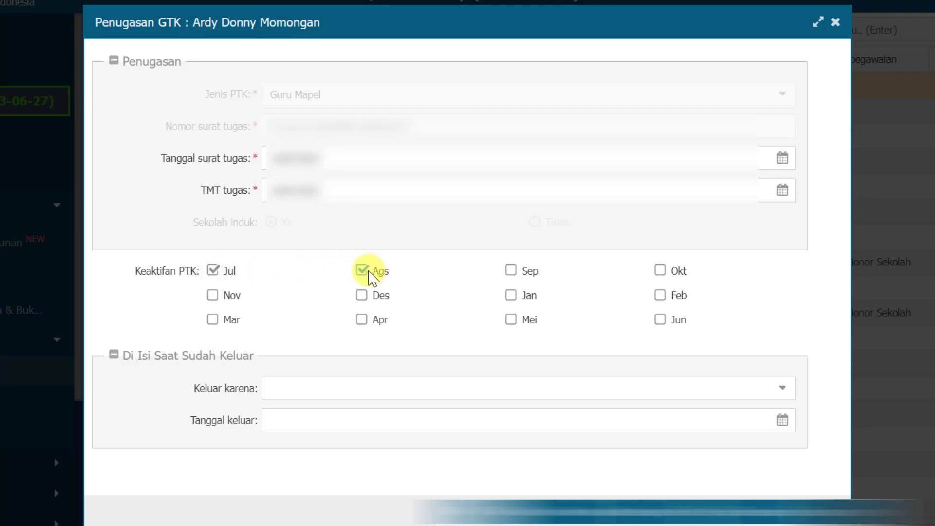
pyautogui.click(516, 273)
pyautogui.click(655, 271)
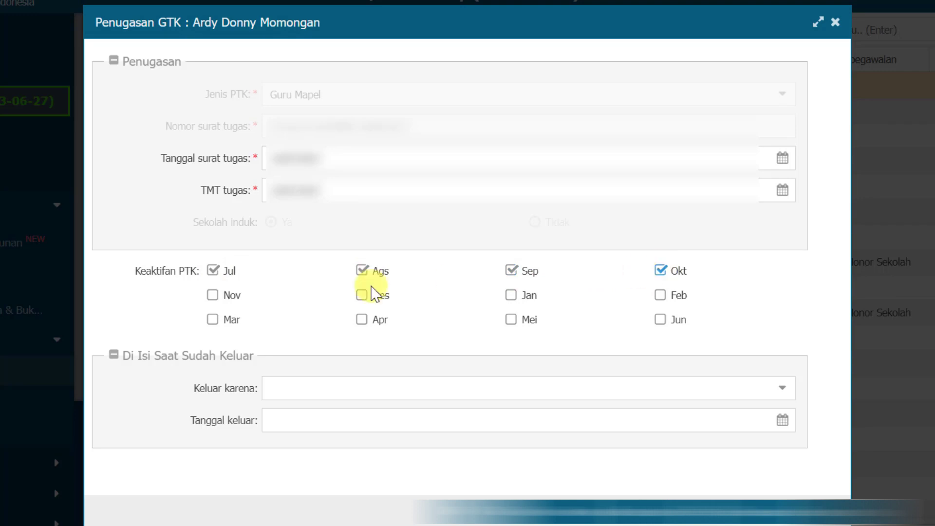
pyautogui.click(214, 296)
pyautogui.click(364, 296)
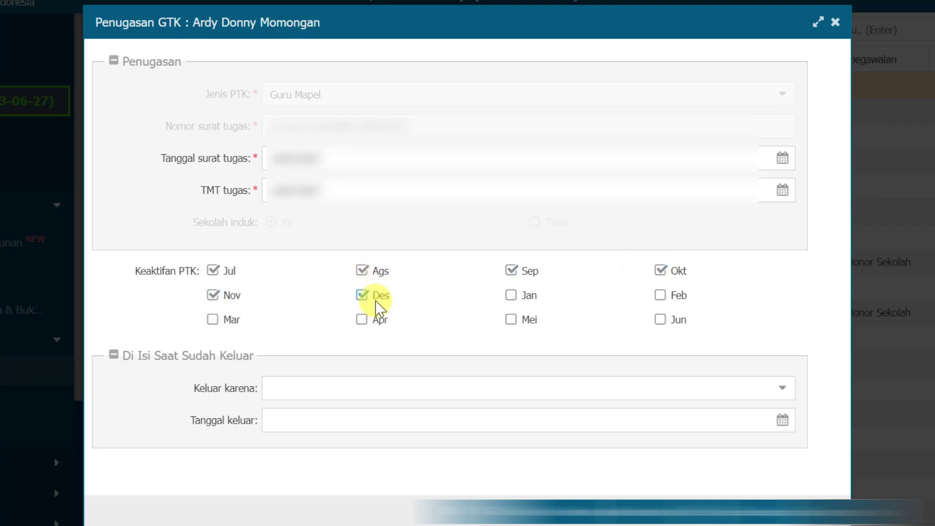
pyautogui.click(515, 296)
pyautogui.click(661, 296)
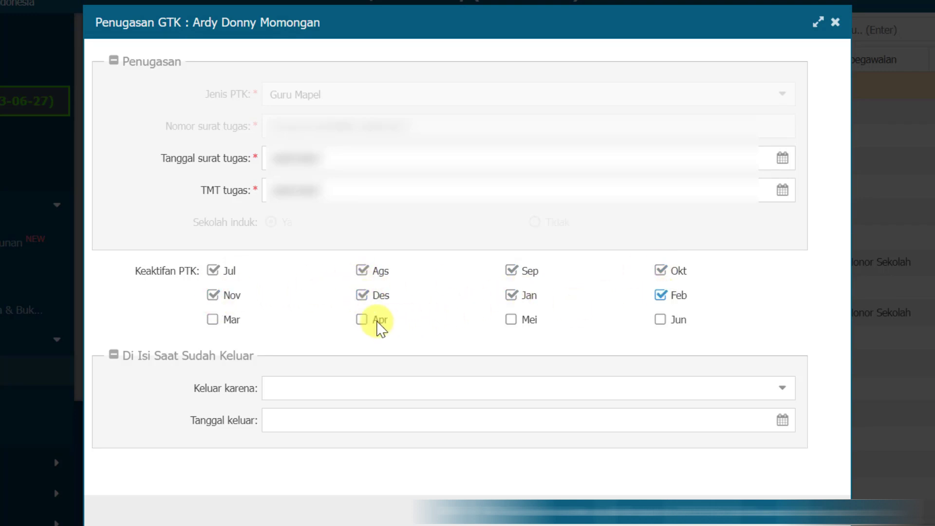
pyautogui.click(212, 322)
pyautogui.click(363, 321)
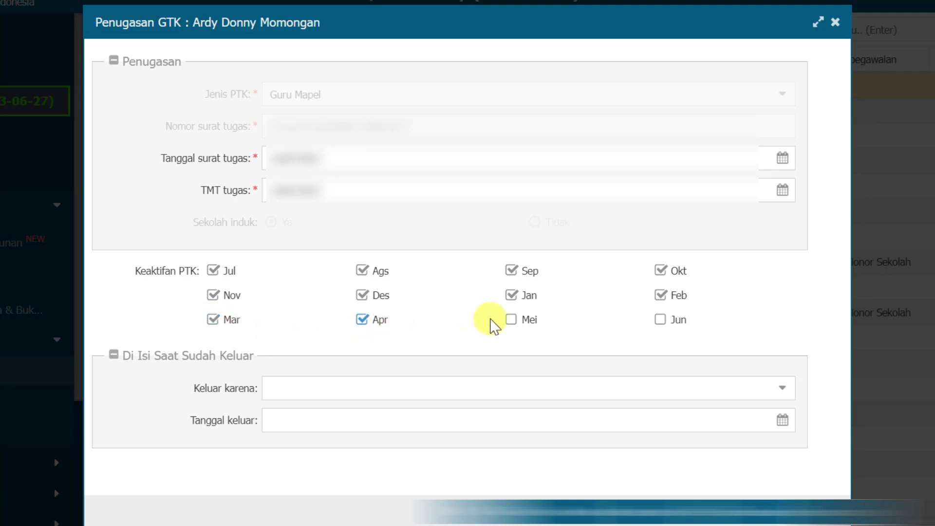
pyautogui.click(511, 321)
pyautogui.click(660, 321)
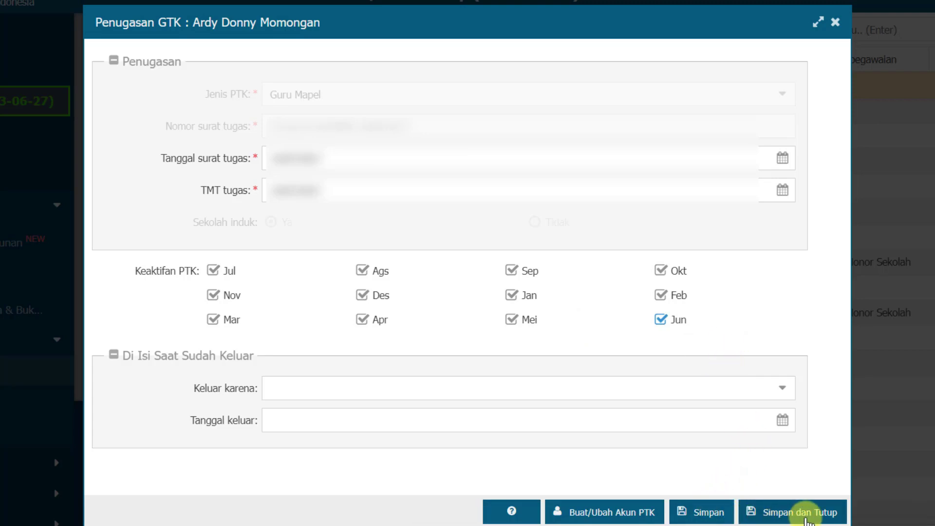
pyautogui.click(812, 518)
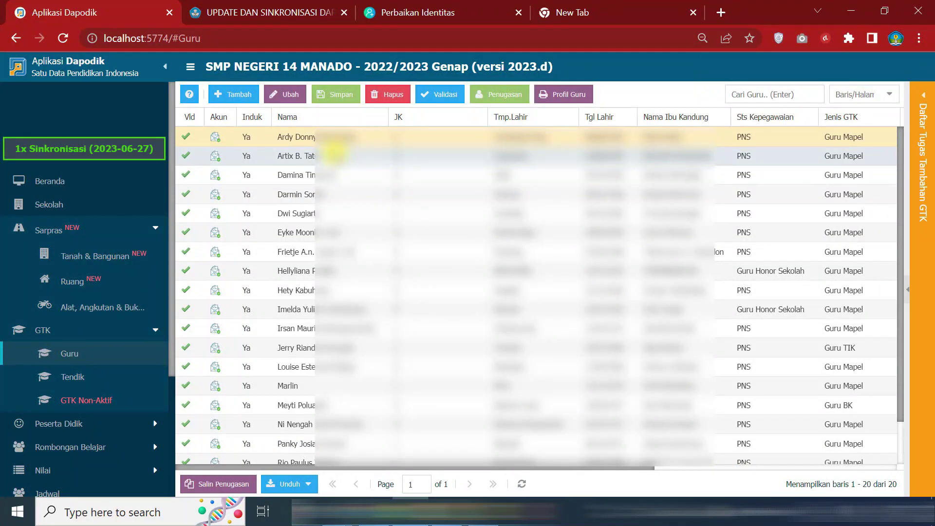
# - Open the Penugasan form of the Kepala Sekolah from the Tendik list under GTK
pyautogui.click(335, 155)
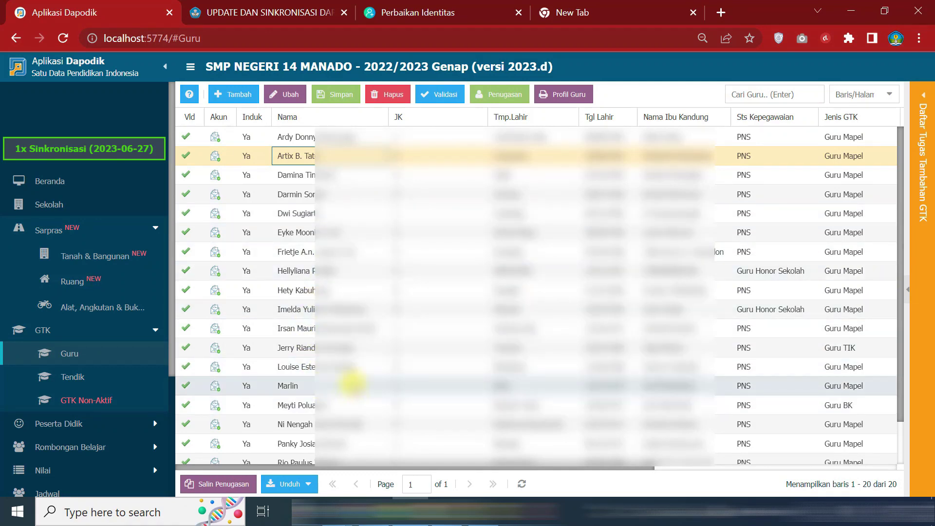
pyautogui.click(107, 374)
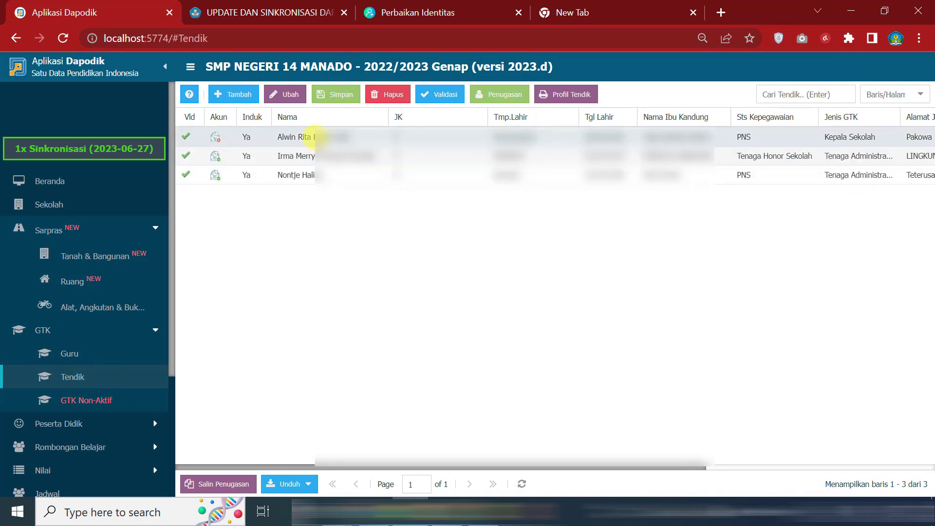
pyautogui.click(499, 94)
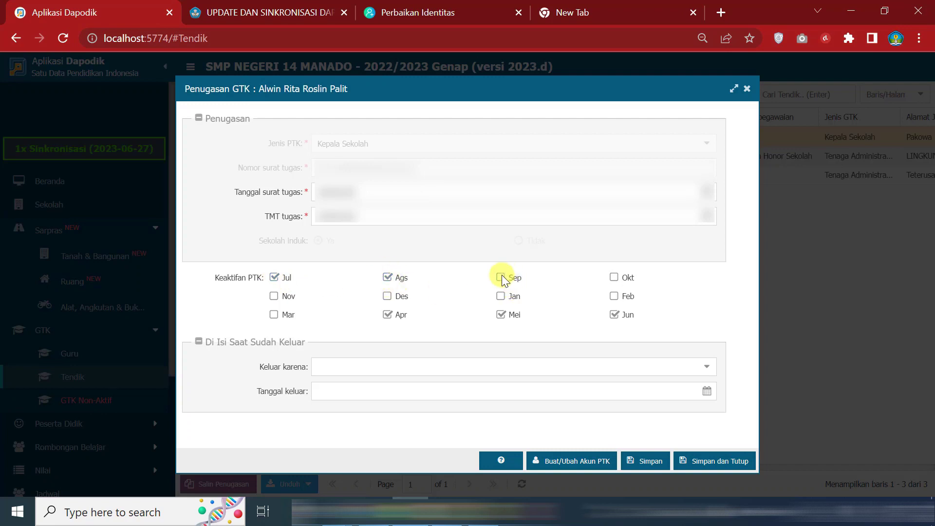
# - Mark the Kepala Sekolah's missing Keaktifan PTK months from Sep to Mar, then save and close the assignment
pyautogui.click(613, 278)
pyautogui.click(274, 296)
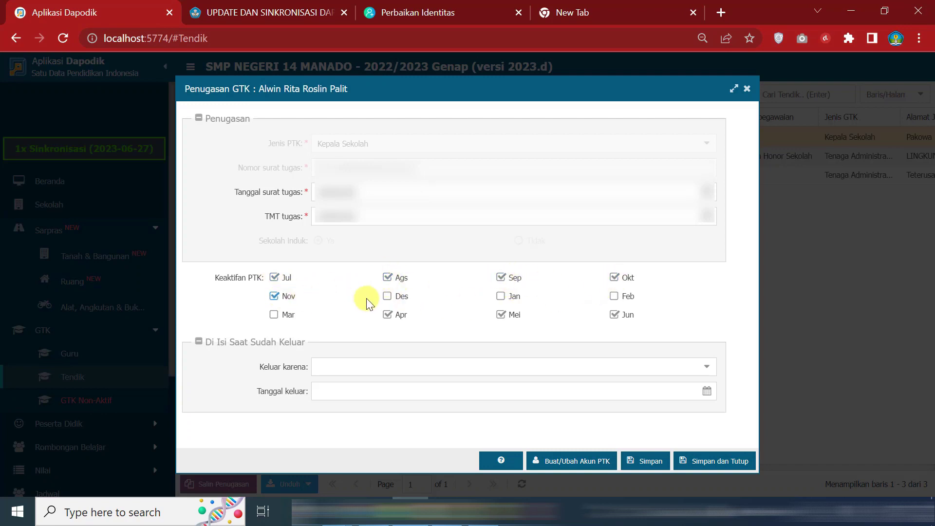
pyautogui.click(390, 297)
pyautogui.click(504, 297)
pyautogui.click(617, 298)
pyautogui.click(274, 314)
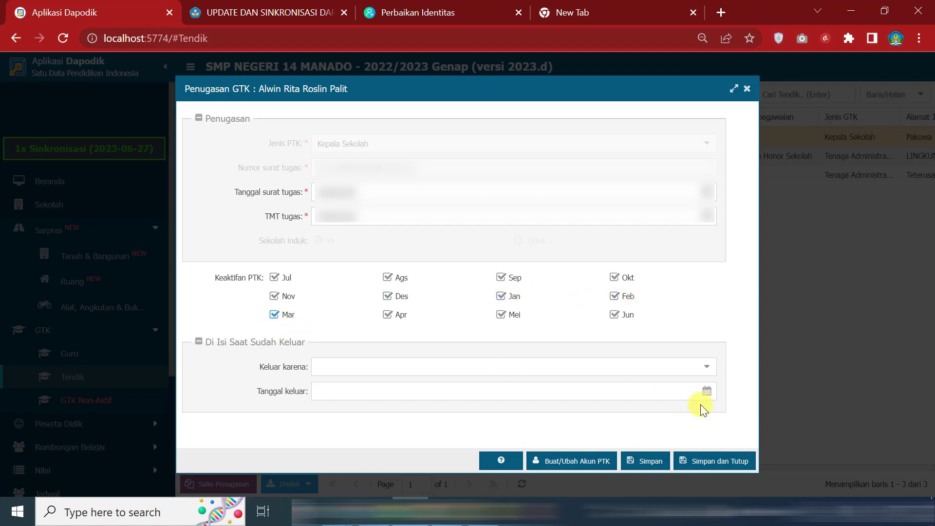
pyautogui.click(724, 462)
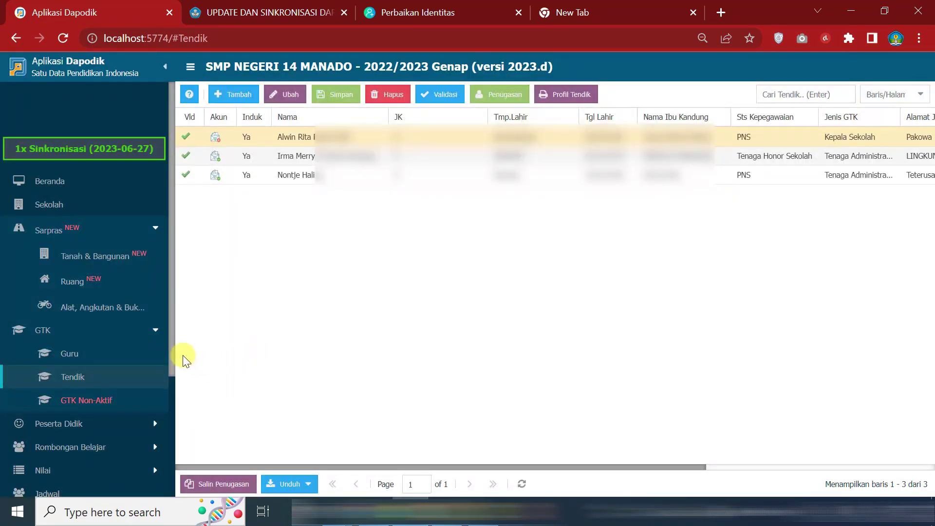
# - Open the Peserta Didik list and view the Data Periodik of the first listed student
pyautogui.click(139, 424)
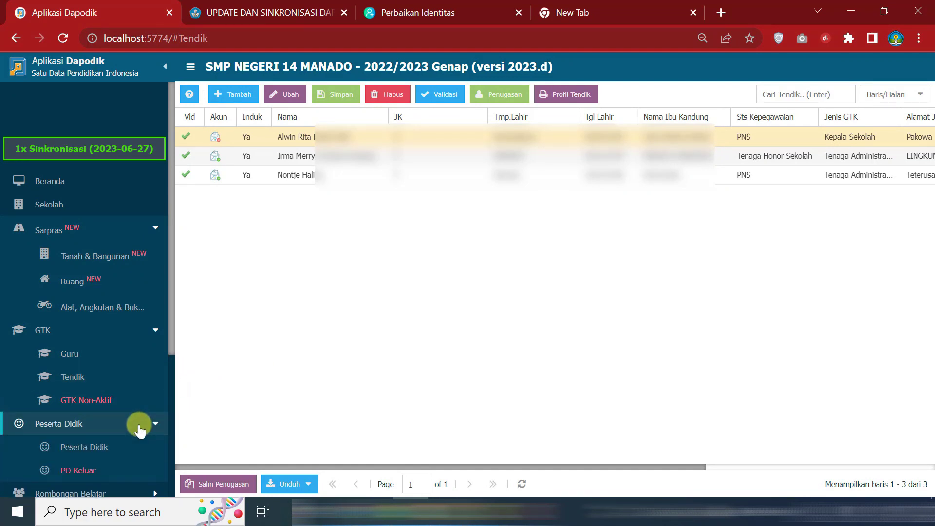
pyautogui.scroll(-3, 138, 428)
pyautogui.click(119, 301)
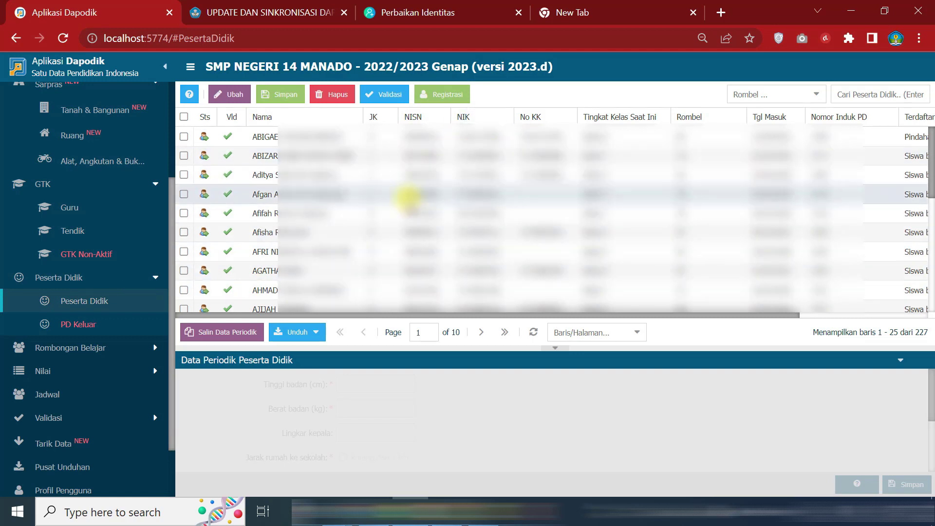
pyautogui.click(308, 136)
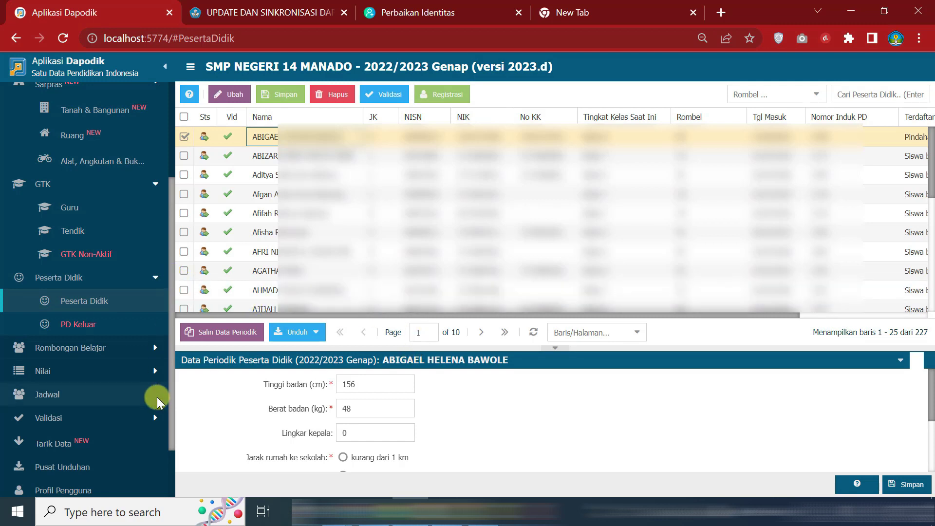
# - Start Tukar Akses Pengguna in Pengaturan and validate it with the Kode Registrasi Sekolah
pyautogui.scroll(-2, 156, 396)
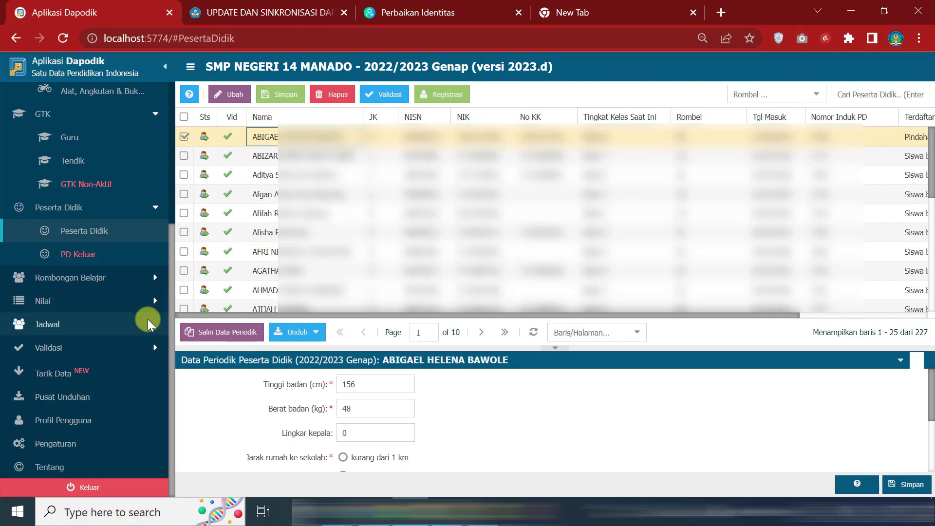
pyautogui.click(90, 441)
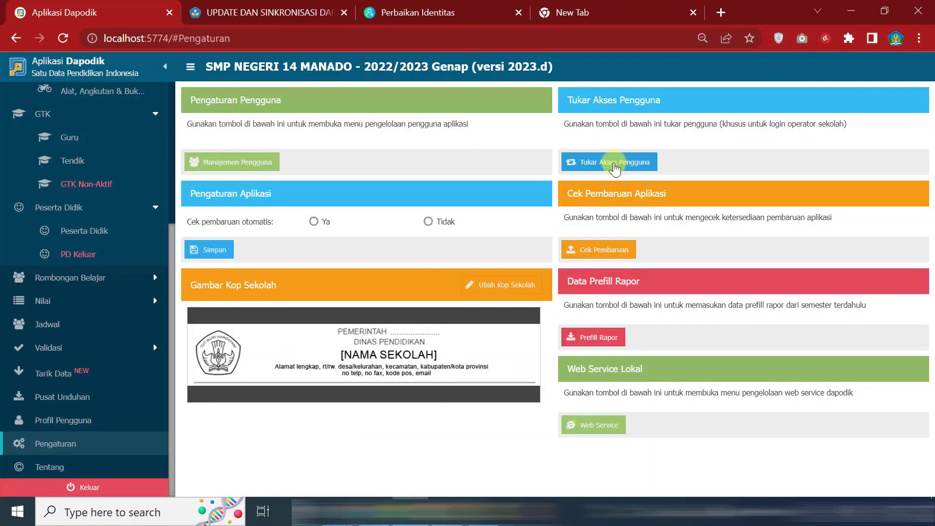
pyautogui.click(615, 164)
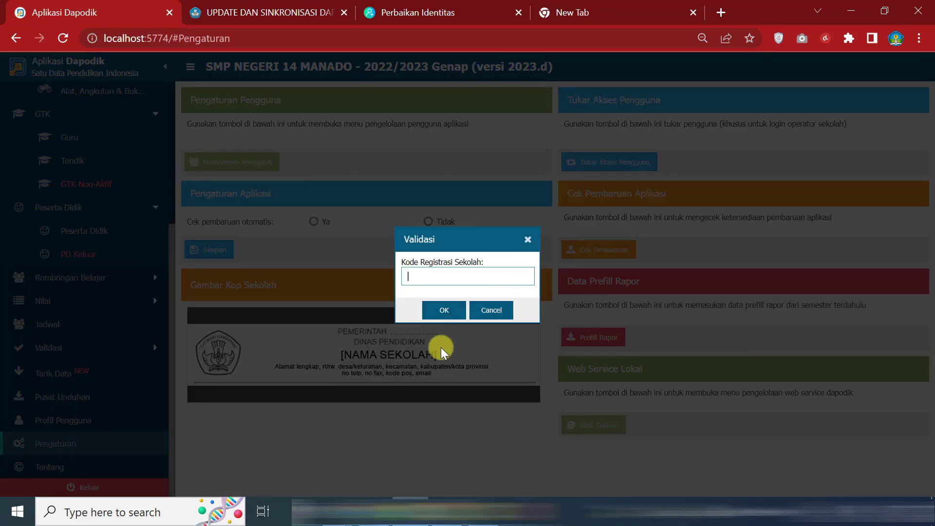
pyautogui.hotkey('ctrl', 'v')
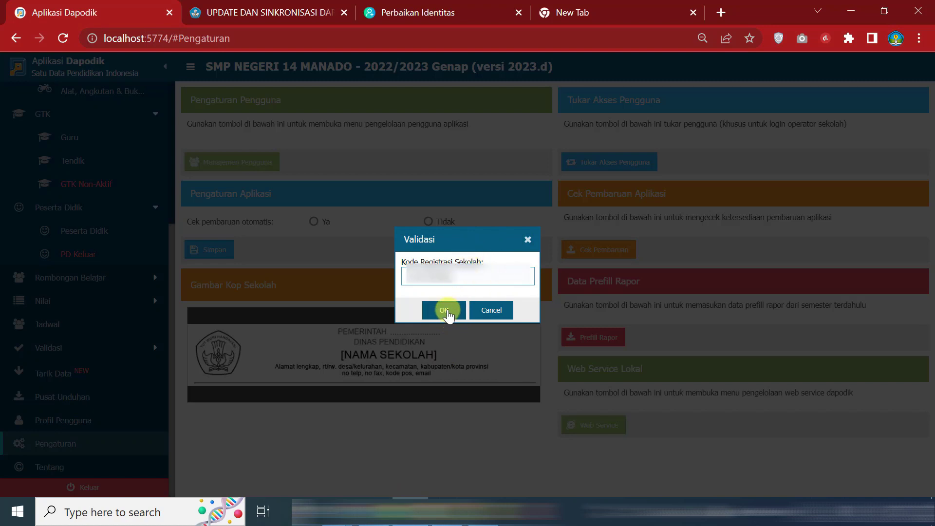
pyautogui.click(446, 312)
# - Choose the principal's account under Akun GTK and switch user access to it
pyautogui.click(528, 282)
pyautogui.click(465, 312)
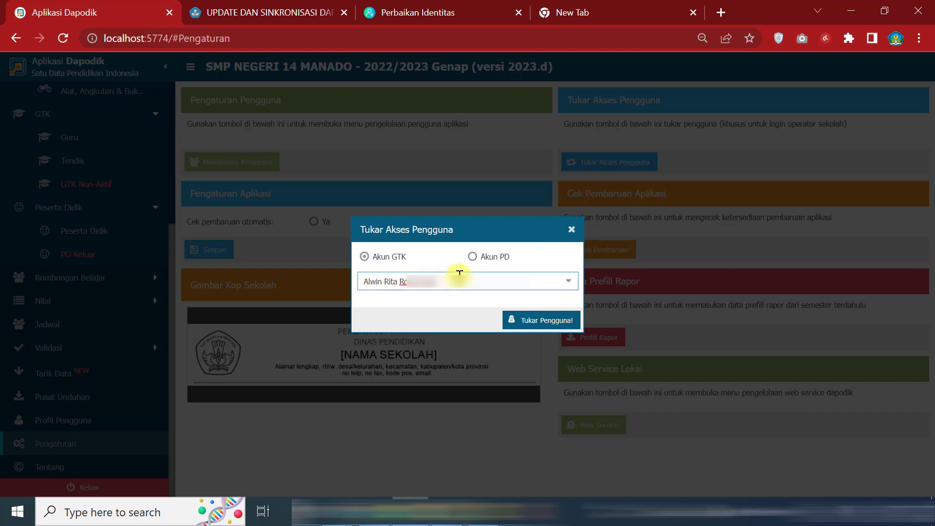
pyautogui.click(564, 322)
pyautogui.click(455, 297)
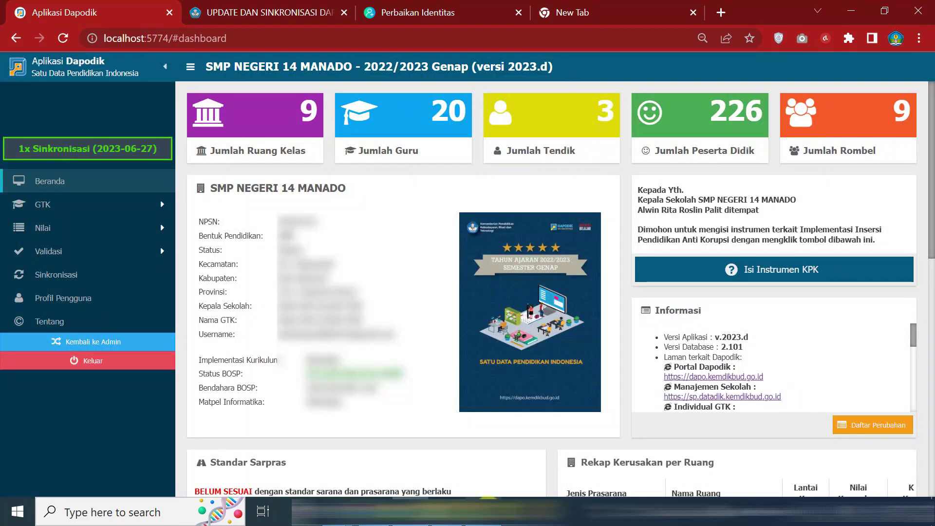
# - Start synchronisation, go to the validation page and check Sarpras, Peserta Didik, GTK, Rombongan Belajar & Jadwal, Pembelajaran, Nilai and Referensi
pyautogui.click(84, 279)
pyautogui.click(559, 333)
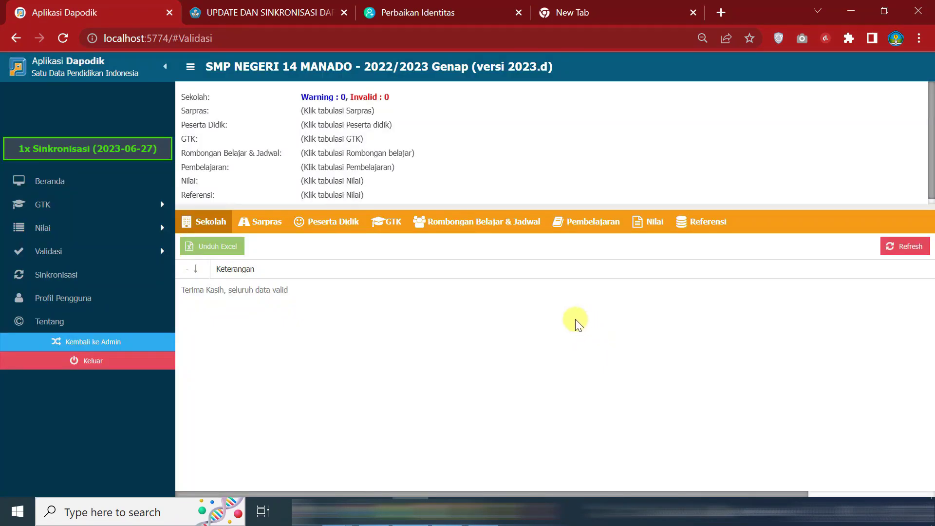
pyautogui.click(273, 223)
pyautogui.click(326, 222)
pyautogui.click(387, 222)
pyautogui.click(455, 223)
pyautogui.click(592, 222)
pyautogui.click(651, 222)
pyautogui.click(702, 224)
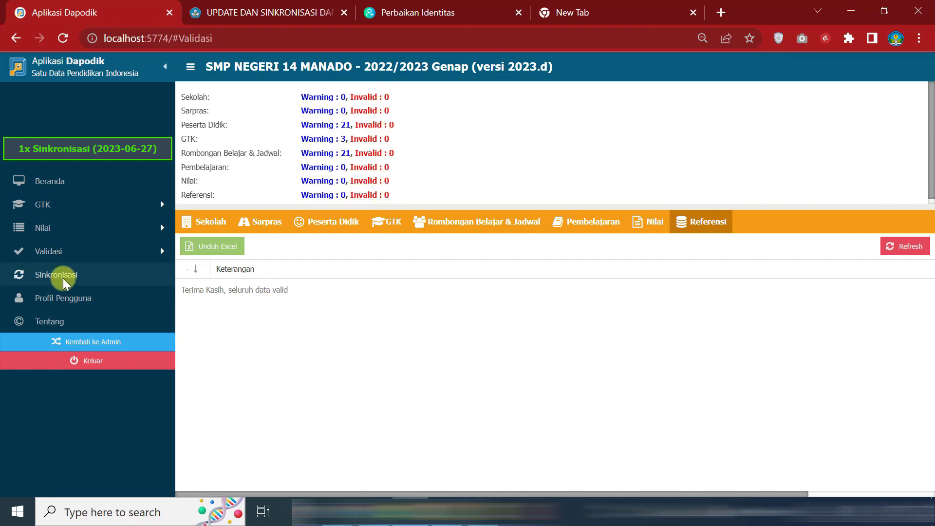
# - Restart synchronisation, agree to continue despite the warnings, and advance the Lembar Konfirmasi Sinkronisasi to step 2
pyautogui.click(92, 275)
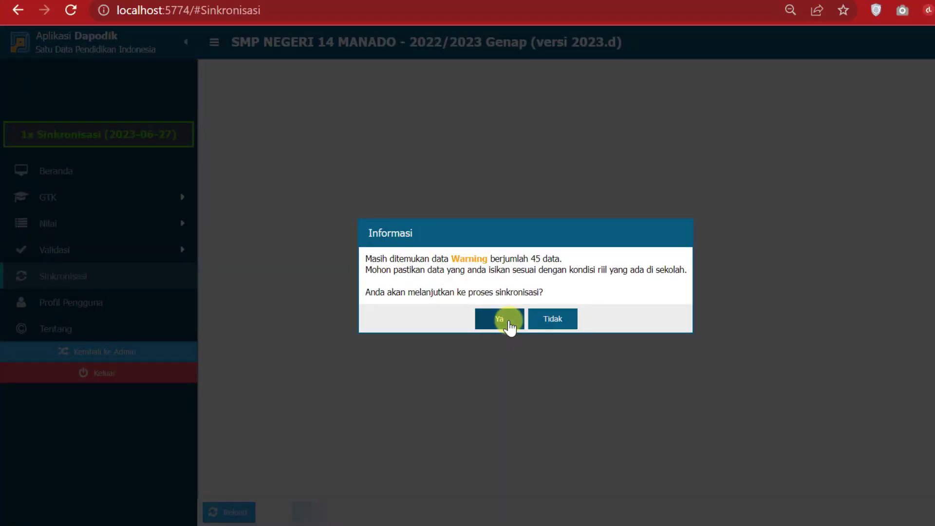
pyautogui.click(508, 323)
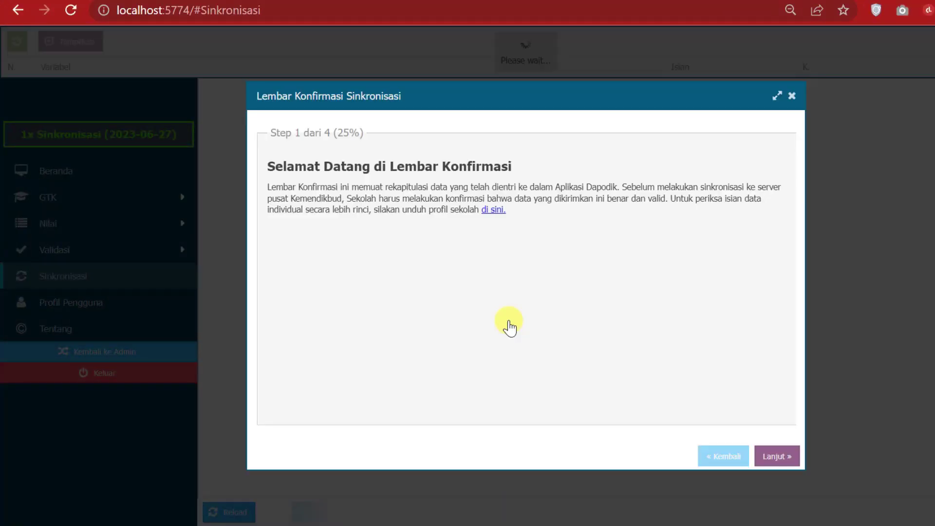
pyautogui.click(784, 456)
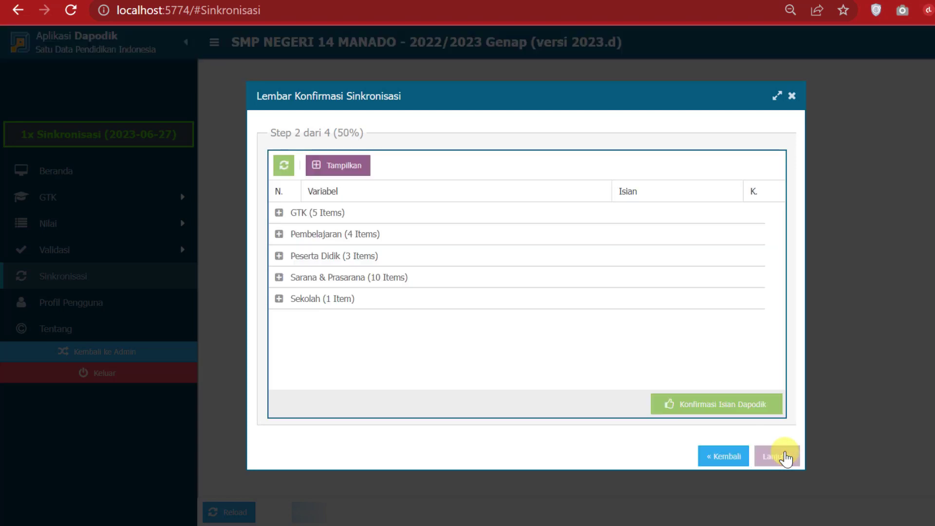
# - Expand all categories of the confirmation sheet and tick the five GTK items
pyautogui.click(372, 171)
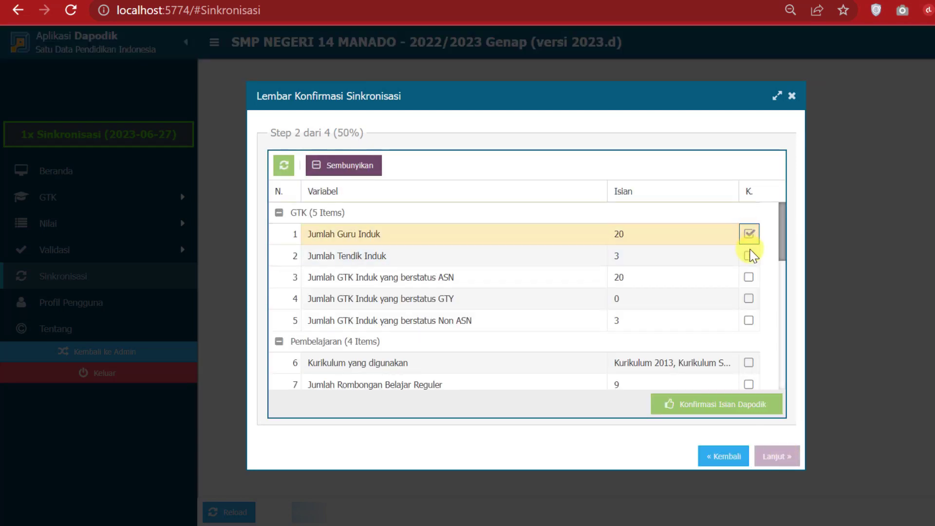
pyautogui.click(749, 256)
pyautogui.click(749, 277)
pyautogui.click(748, 298)
pyautogui.click(749, 320)
# - Tick the four Pembelajaran items and the three Peserta Didik items in the confirmation sheet
pyautogui.scroll(-2, 736, 292)
pyautogui.click(748, 281)
pyautogui.click(749, 302)
pyautogui.click(750, 324)
pyautogui.click(750, 345)
pyautogui.scroll(-1, 751, 347)
pyautogui.click(750, 305)
pyautogui.click(750, 326)
pyautogui.click(750, 347)
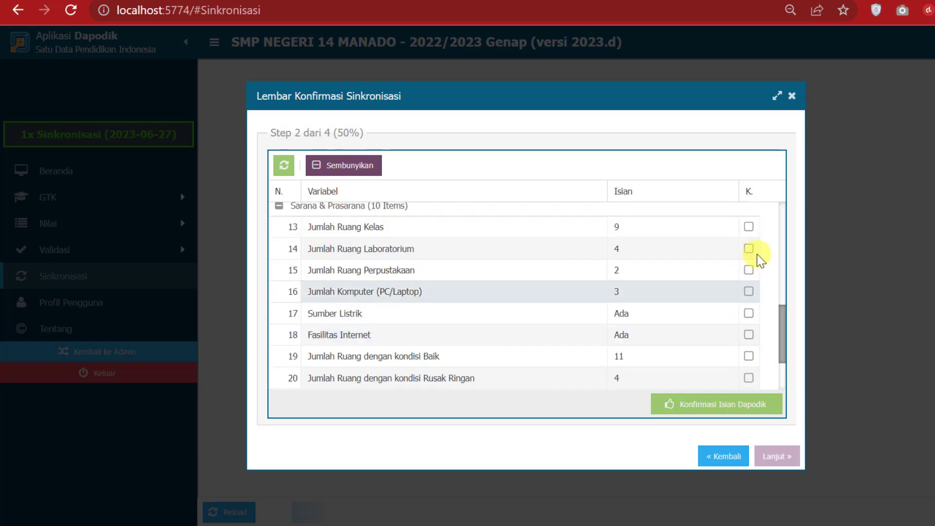
# - Tick all Sarana & Prasarana items and Status BOSP, then confirm the Dapodik entries and approve continuing the synchronisation
pyautogui.click(749, 291)
pyautogui.click(748, 313)
pyautogui.click(749, 335)
pyautogui.click(749, 356)
pyautogui.scroll(-2, 749, 370)
pyautogui.click(749, 315)
pyautogui.click(749, 337)
pyautogui.click(749, 379)
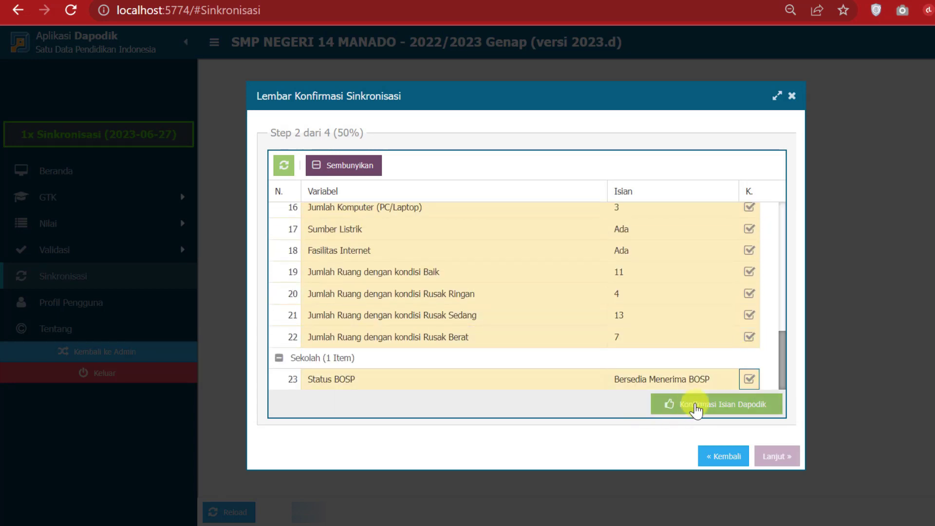
pyautogui.click(773, 410)
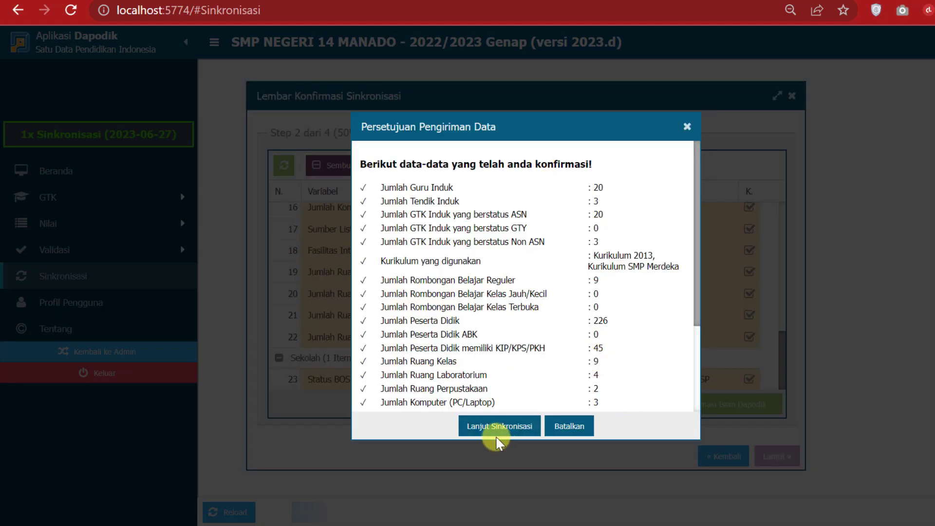
pyautogui.click(511, 429)
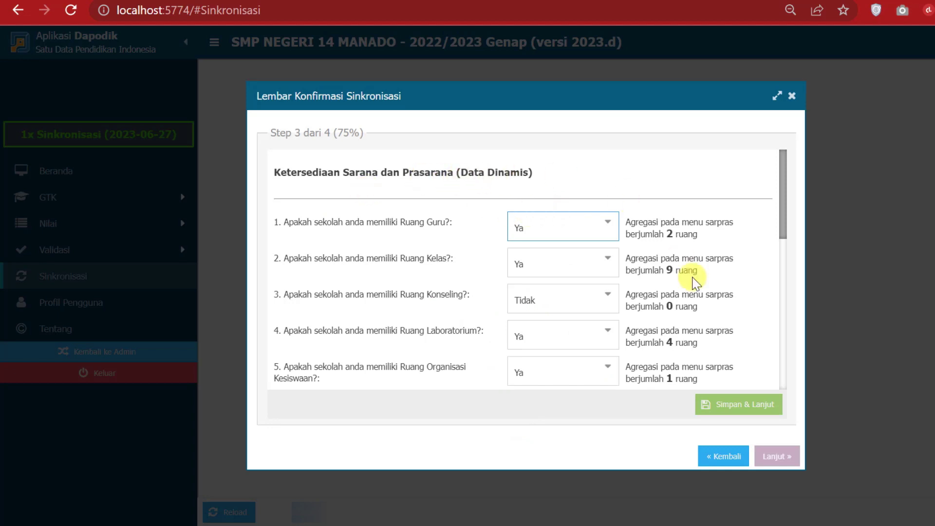
# - Save the existing Ketersediaan Sarana dan Prasarana answers, then accept the Pernyataan Integritas Data Dapodik and confirm sending the data
pyautogui.scroll(-8, 745, 352)
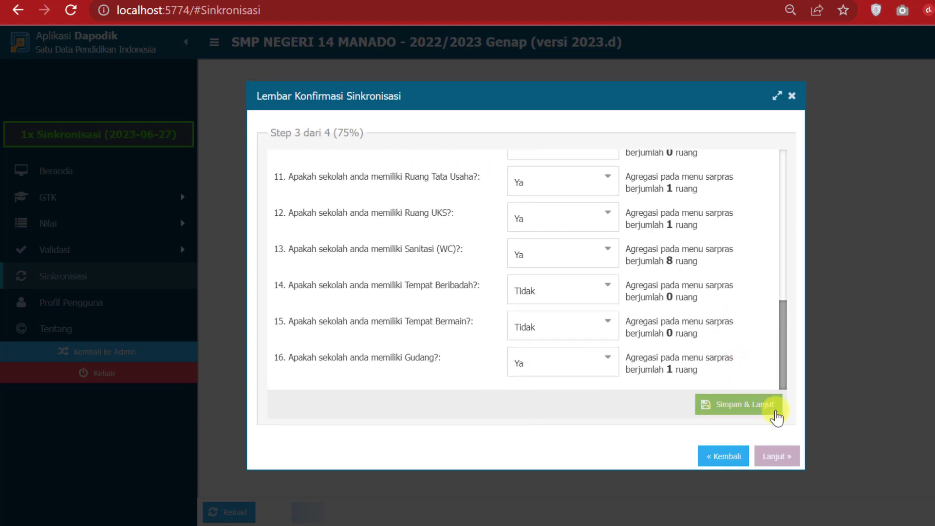
pyautogui.click(776, 417)
pyautogui.click(548, 312)
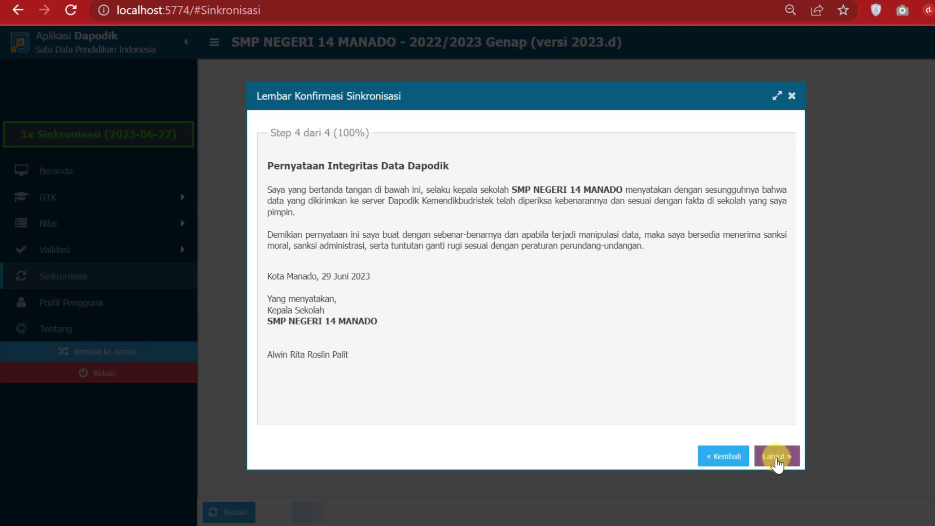
pyautogui.click(777, 458)
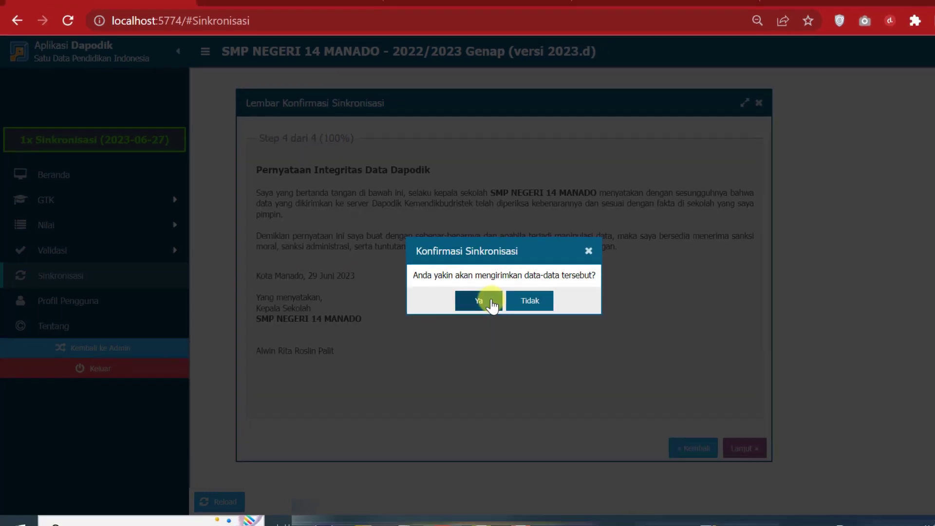
pyautogui.click(491, 302)
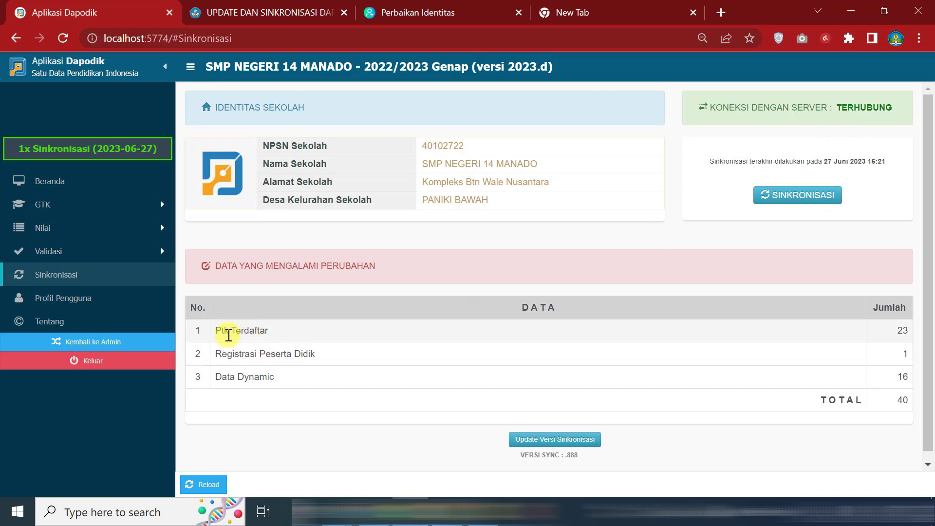
# - Review the changed Ptk Terdaftar and Registrasi Peserta Didik data, then run the synchronisation with the server
pyautogui.moveTo(217, 329); pyautogui.dragTo(323, 357)
pyautogui.moveTo(897, 361)
pyautogui.mouseDown()
pyautogui.moveTo(906, 368)
pyautogui.moveTo(904, 354)
pyautogui.mouseUp()
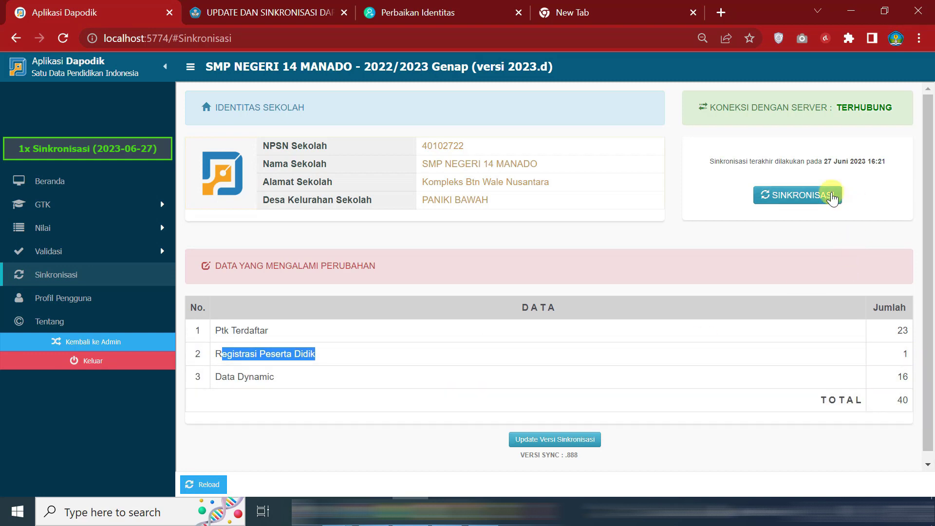
pyautogui.click(831, 196)
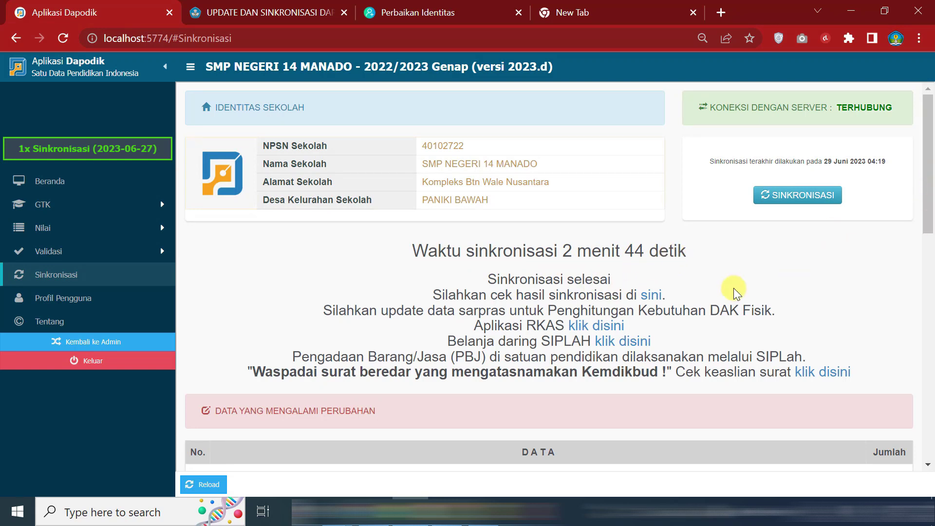
# - Examine the synchronisation results for data sent to the server and data and reference changes received locally
pyautogui.scroll(-3, 495, 404)
pyautogui.scroll(-2, 491, 411)
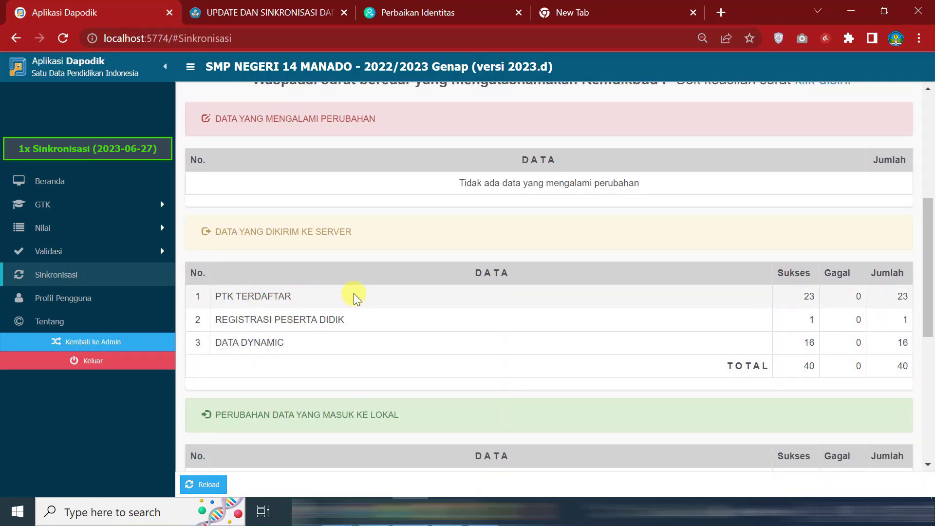
pyautogui.scroll(-3, 462, 380)
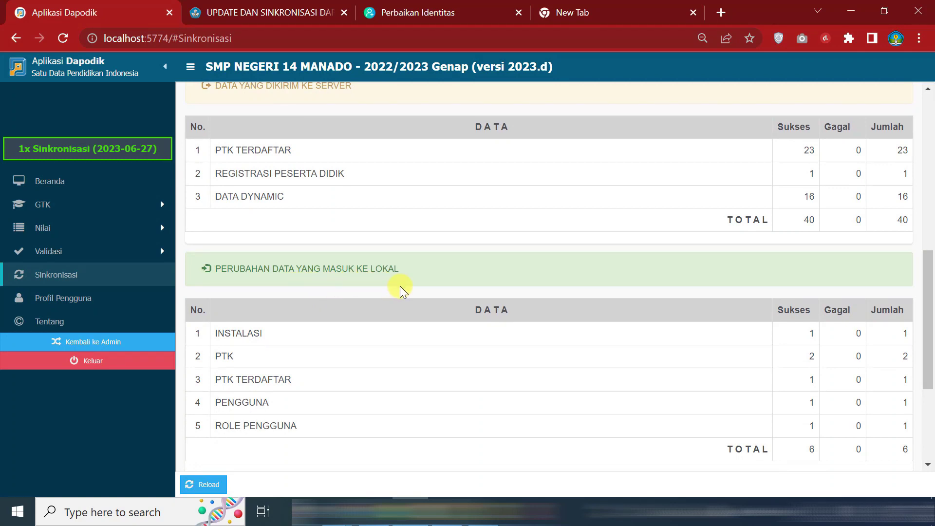
pyautogui.scroll(-4, 292, 340)
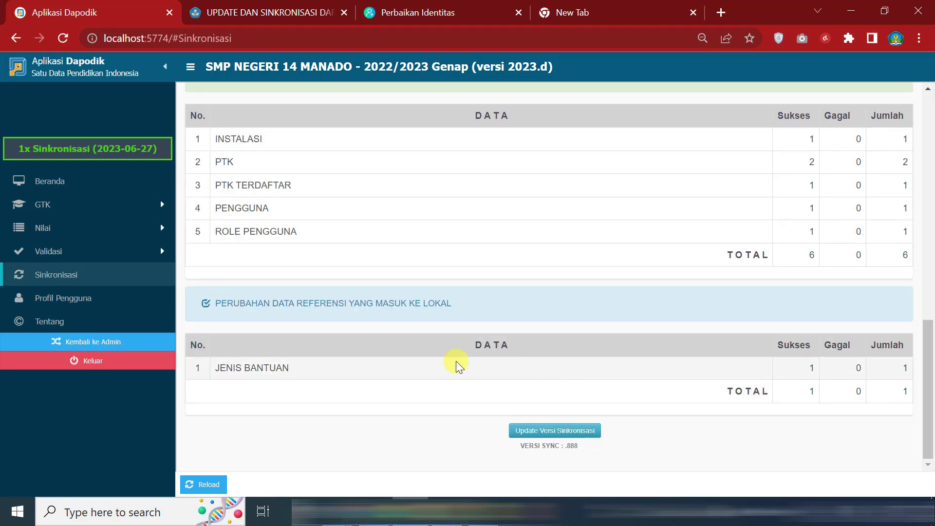
pyautogui.scroll(12, 303, 351)
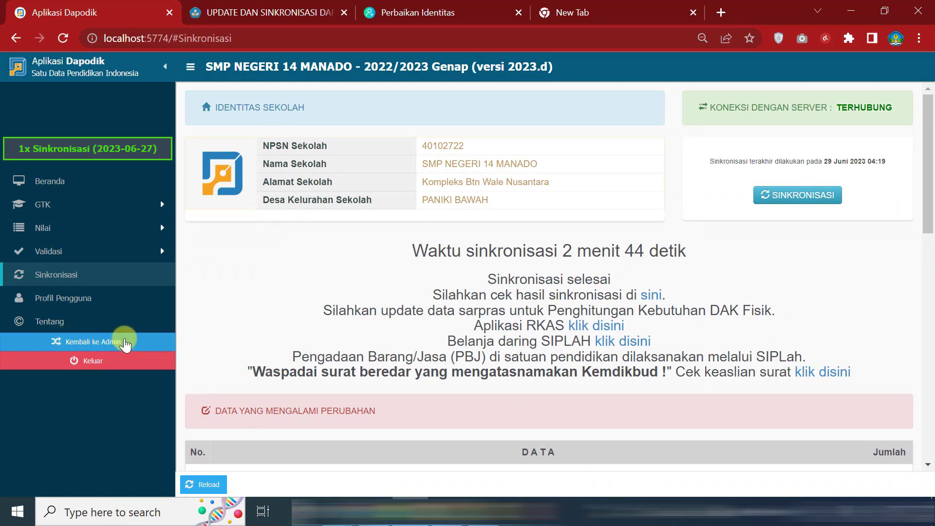
# - Return from the principal's account to the Admin account by entering the Kode Registrasi Sekolah
pyautogui.click(126, 344)
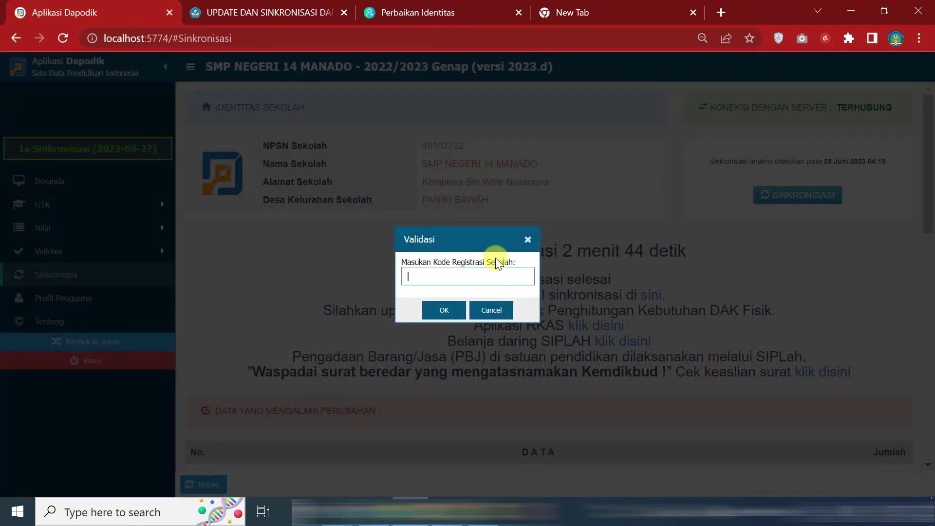
pyautogui.hotkey('ctrl', 'v')
pyautogui.click(441, 311)
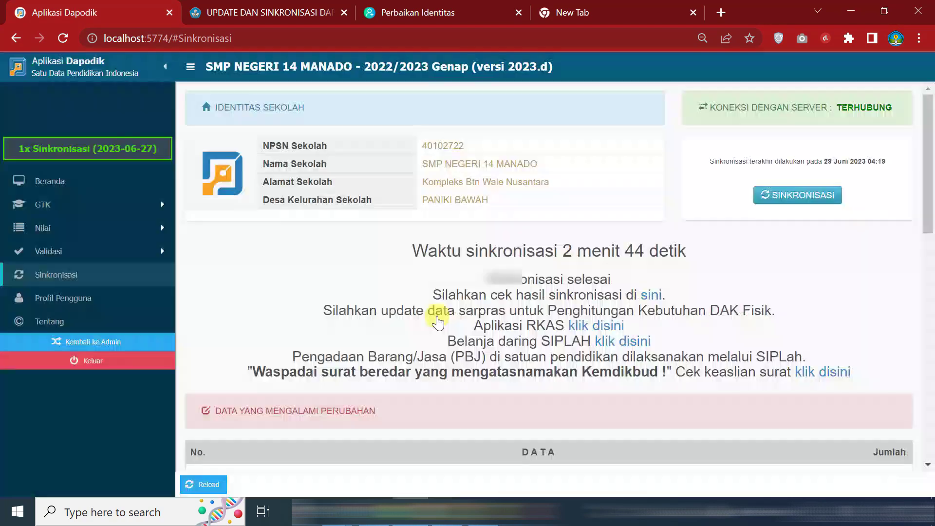
pyautogui.click(476, 298)
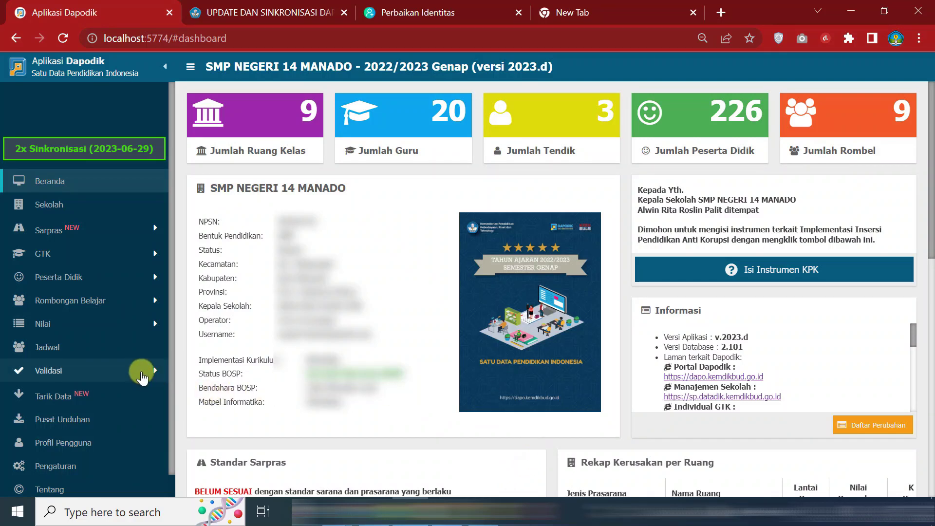
# - Check Validasi Lokal for warnings and invalid records in every category from Sekolah and Sarpras to Referensi
pyautogui.click(140, 372)
pyautogui.click(104, 393)
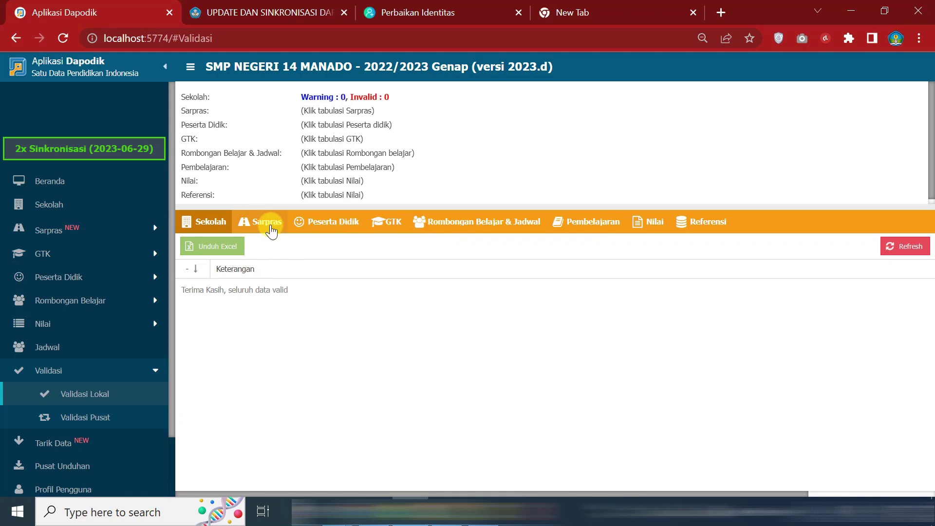
pyautogui.click(269, 225)
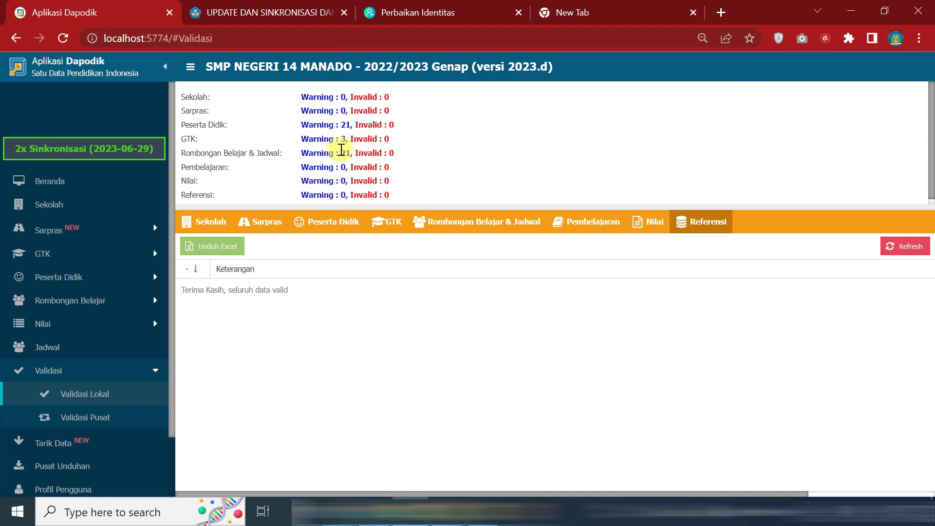
# - Download the 2022/2023 Genap school profile spreadsheet from the Manajemen files in Pusat Unduhan
pyautogui.click(75, 185)
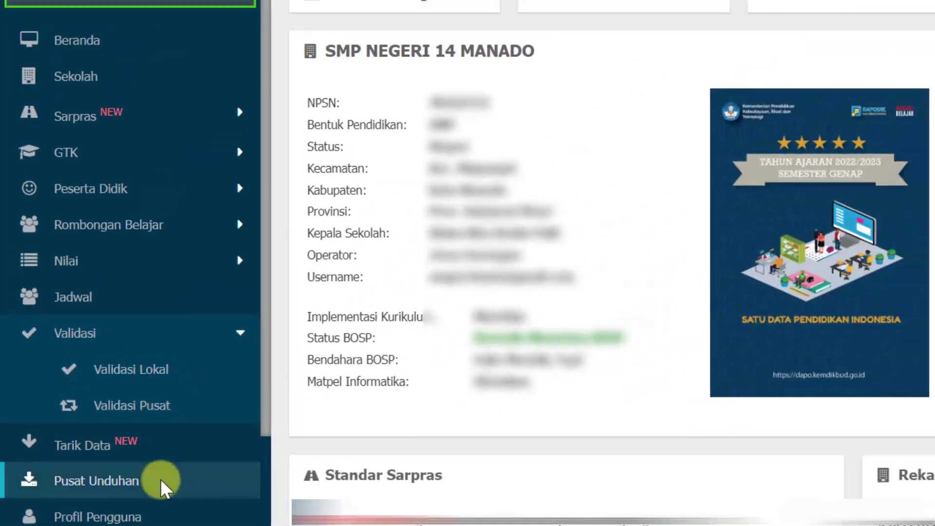
pyautogui.click(214, 476)
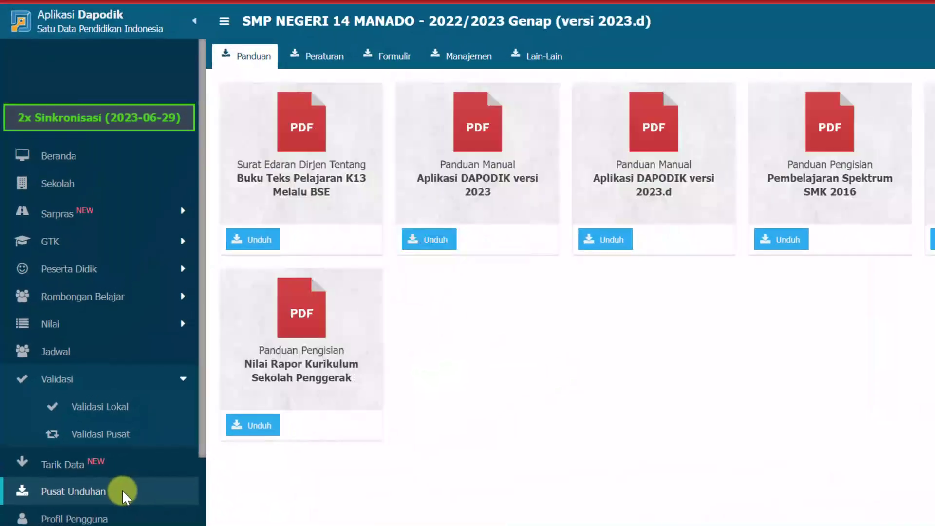
pyautogui.click(481, 58)
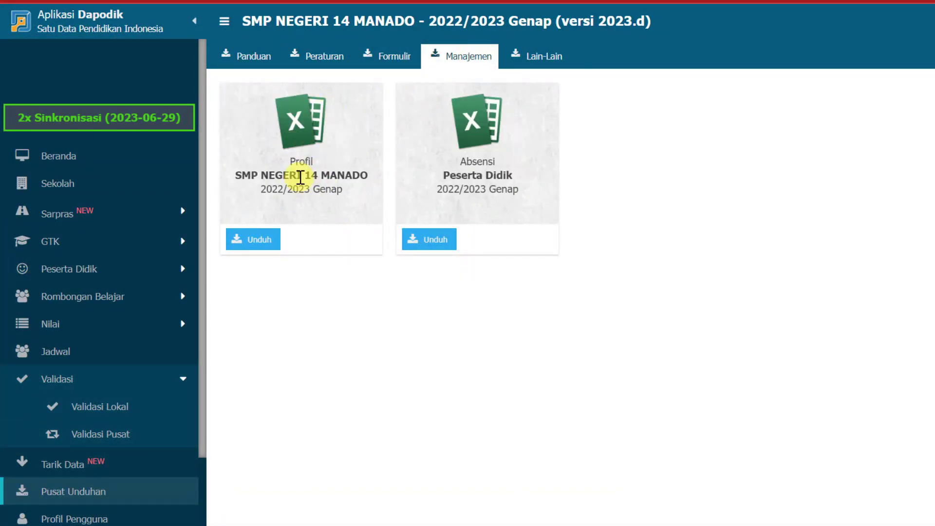
pyautogui.click(254, 233)
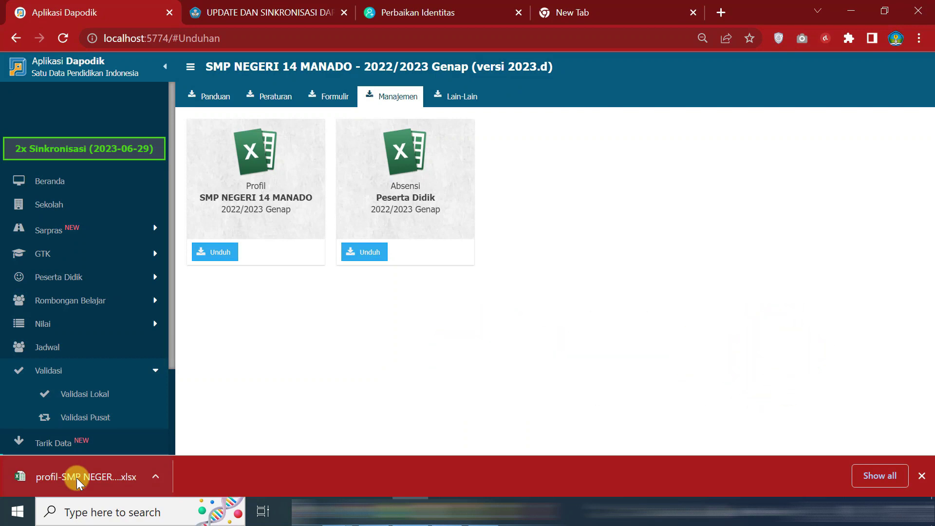
# - Download the Daftar Guru spreadsheet from the Guru data under GTK
pyautogui.click(70, 252)
pyautogui.click(70, 278)
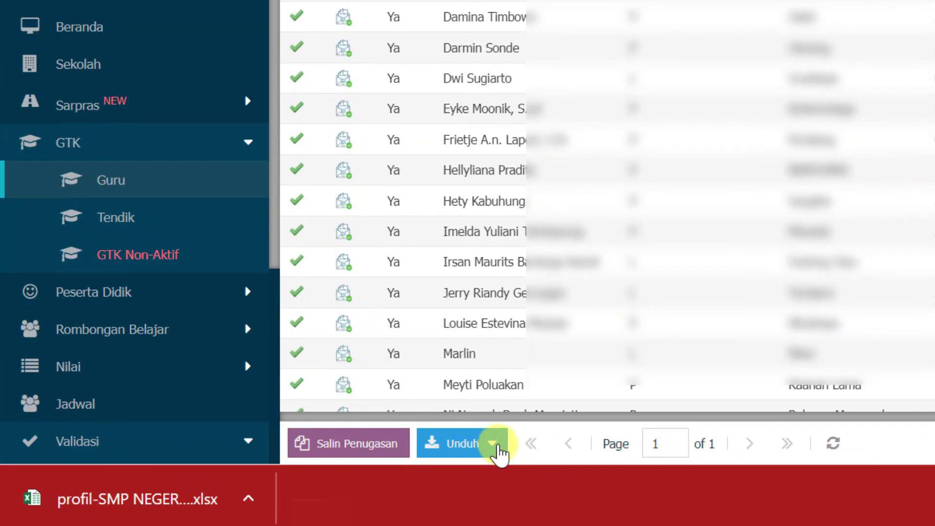
pyautogui.click(492, 444)
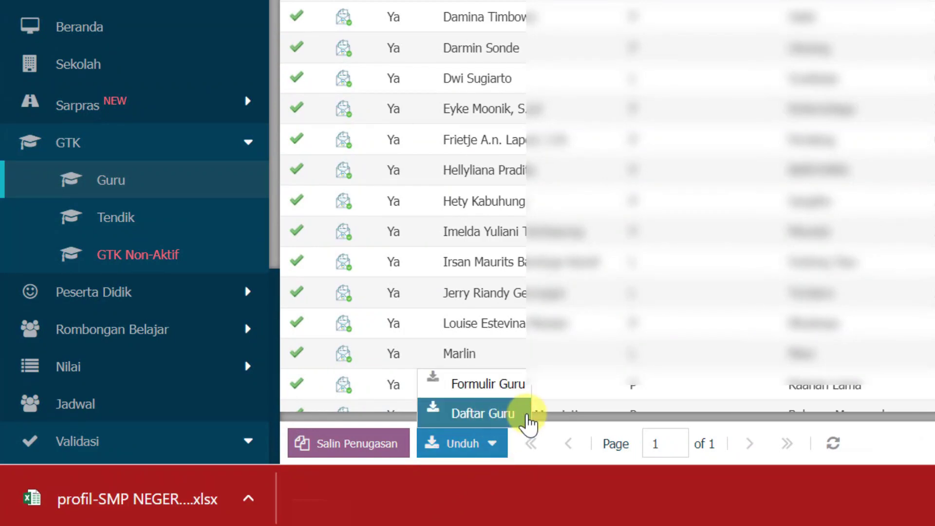
pyautogui.click(525, 422)
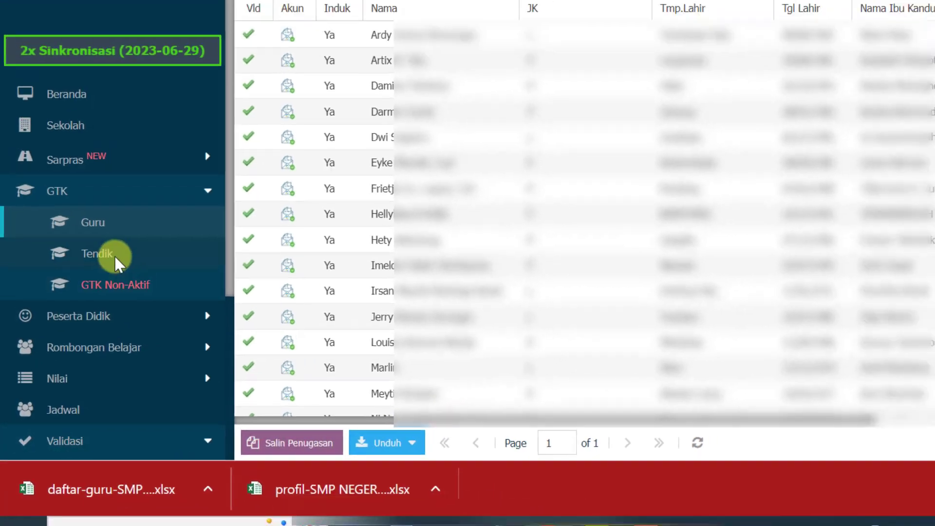
# - Download the Daftar Tendik spreadsheet from the Tendik data, then view the GTK Non-Aktif list
pyautogui.click(136, 220)
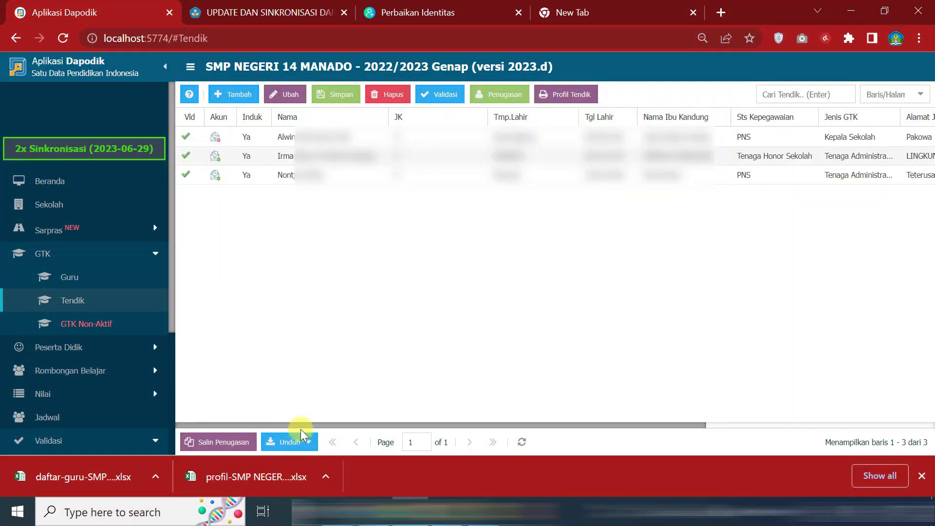
pyautogui.click(303, 442)
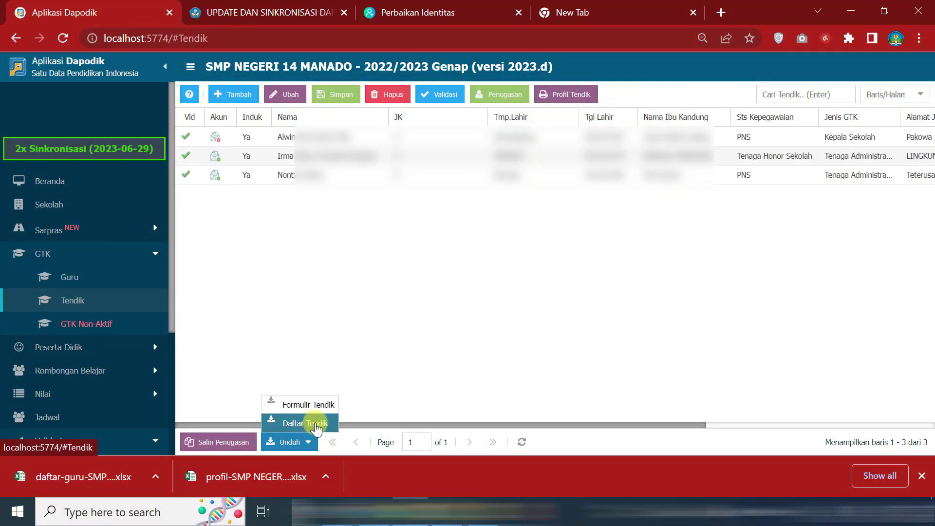
pyautogui.click(315, 424)
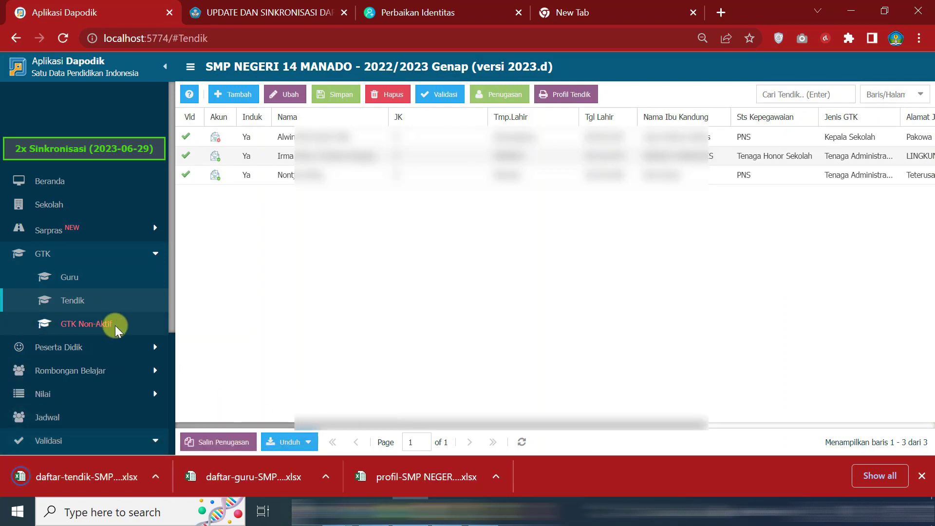
pyautogui.click(100, 324)
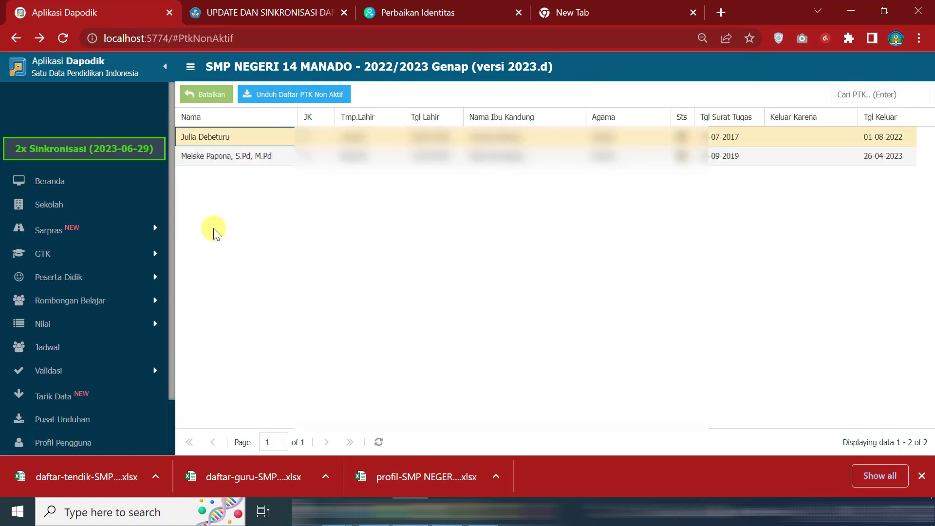
# - Open the Peserta Didik data, dismiss its information notice and download the Daftar PD spreadsheet
pyautogui.click(124, 281)
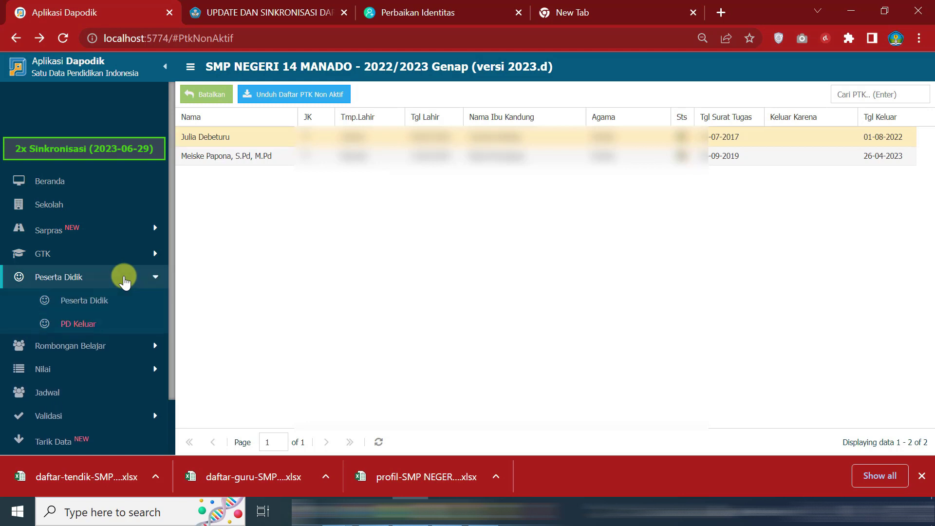
pyautogui.click(90, 302)
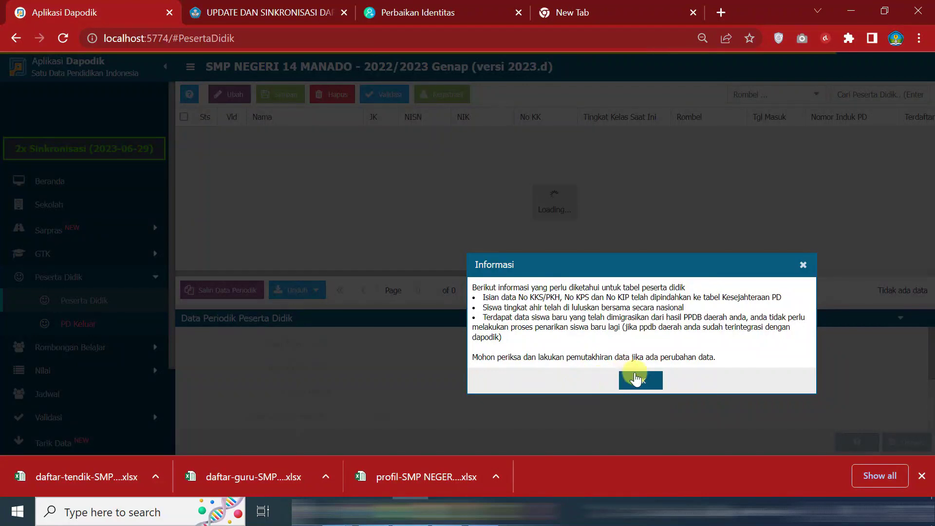
pyautogui.click(639, 378)
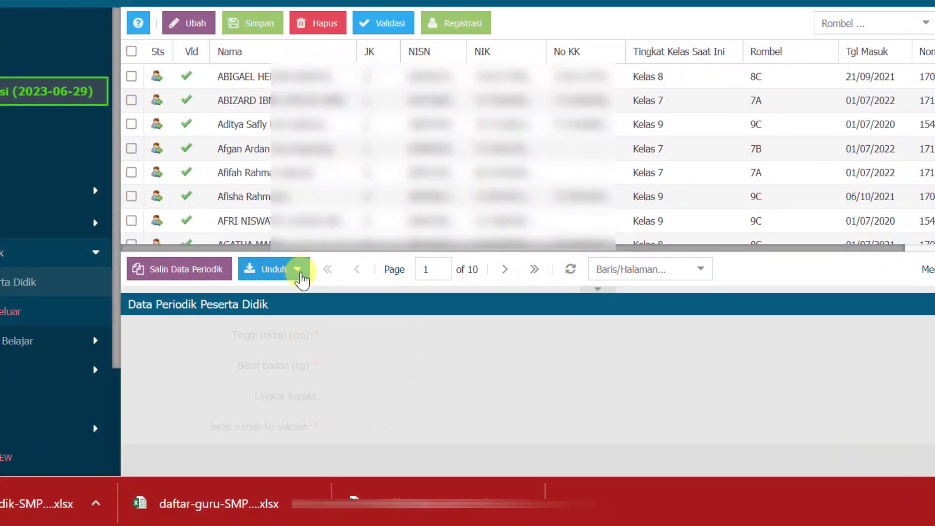
pyautogui.click(301, 274)
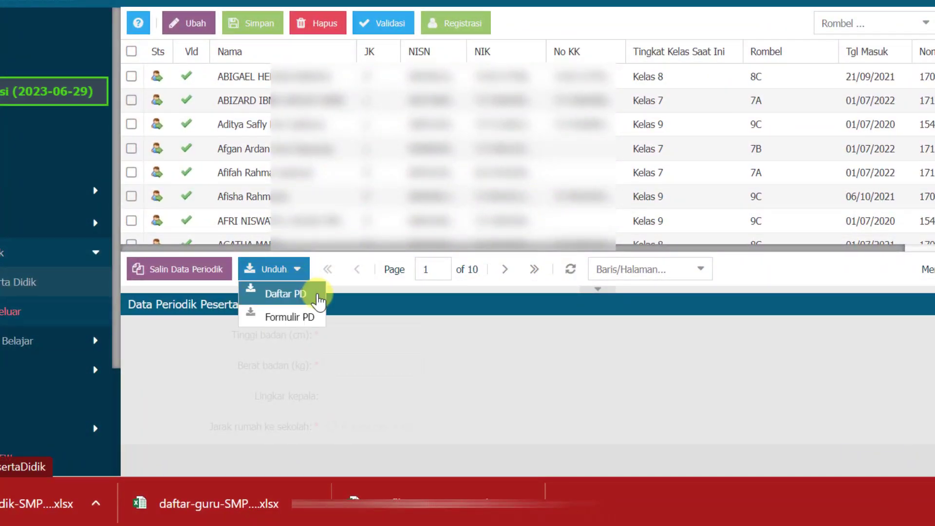
pyautogui.click(319, 301)
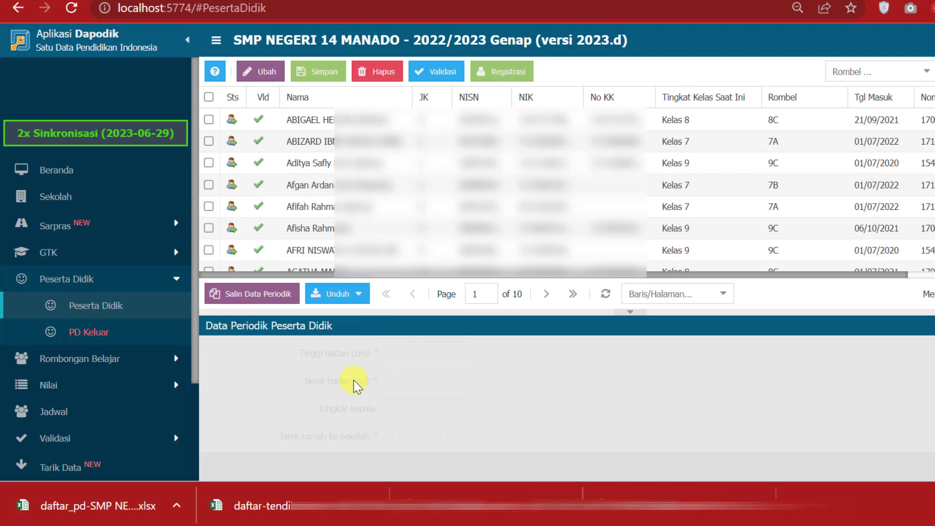
# - Download the list of departed students from the PD Keluar data
pyautogui.click(131, 332)
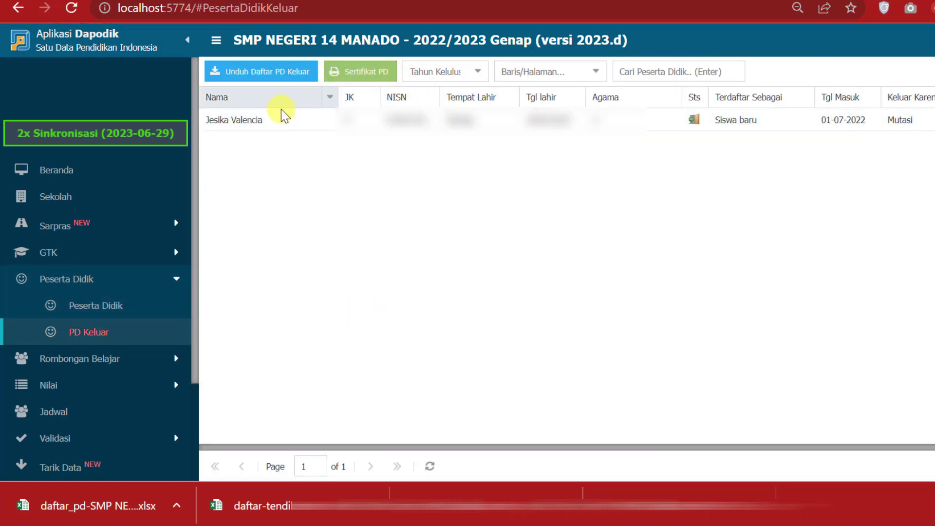
pyautogui.click(301, 77)
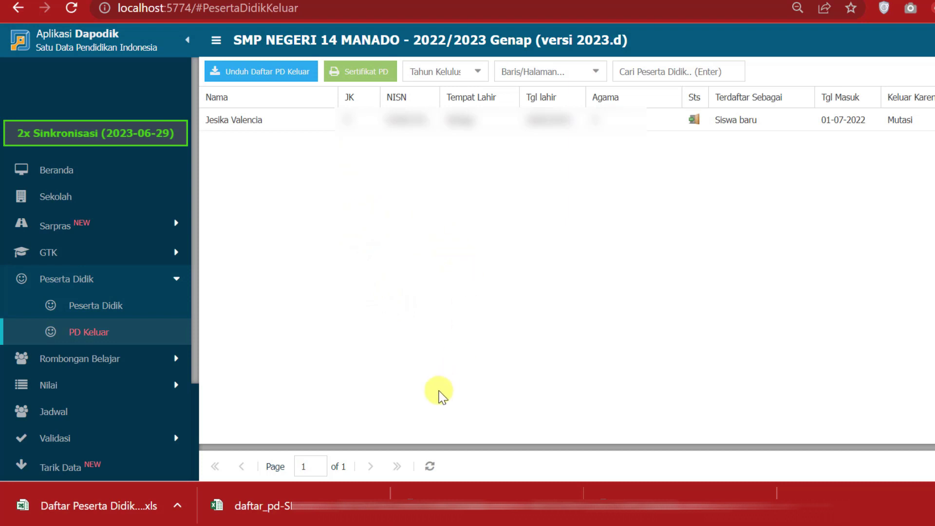
pyautogui.click(385, 272)
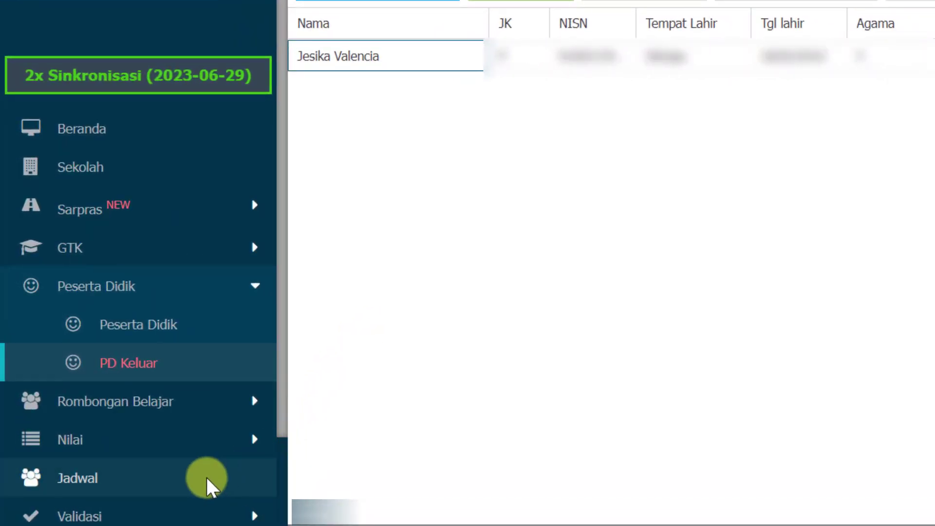
# - Download the Pembelajaran spreadsheet from the Reguler class groups under Rombongan Belajar
pyautogui.click(190, 408)
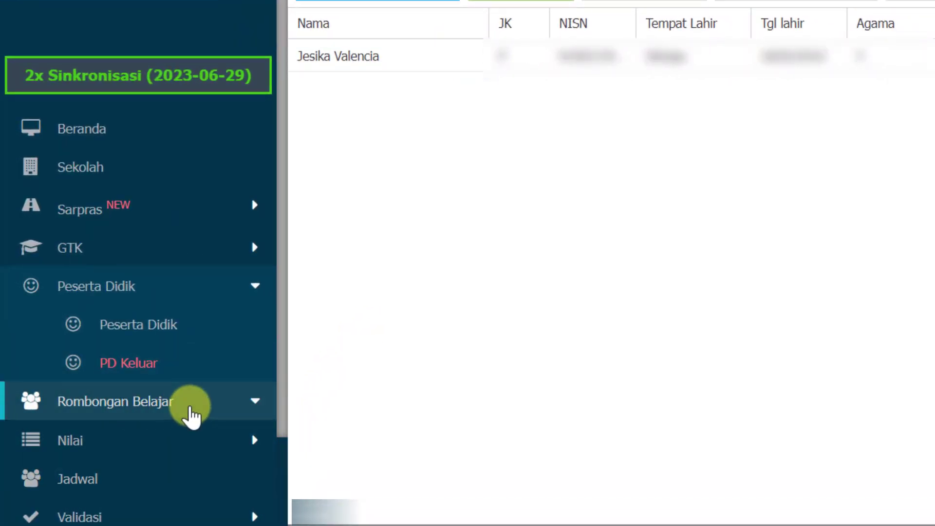
pyautogui.click(138, 438)
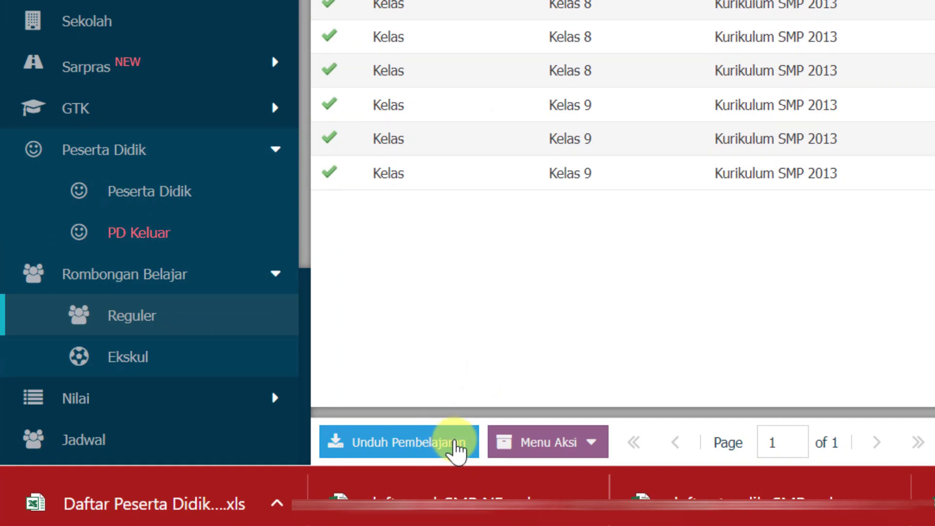
pyautogui.click(455, 445)
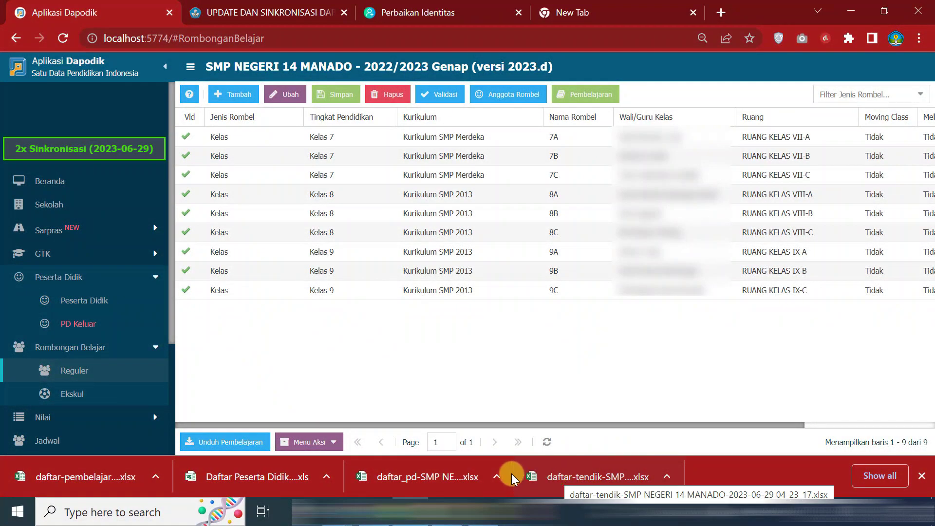
# - Switch to File Explorer and copy the six Dapodik spreadsheets downloaded today from the Downloads folder
pyautogui.moveTo(337, 512)
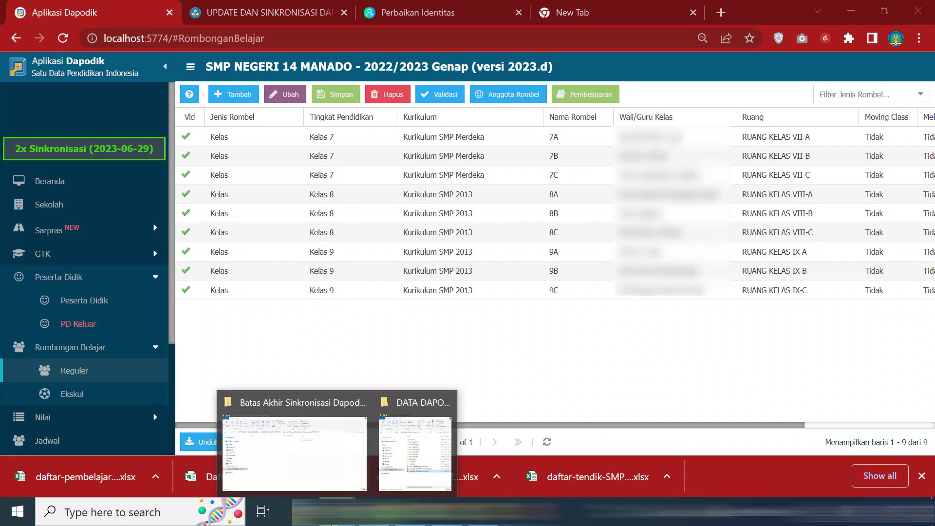
pyautogui.click(346, 489)
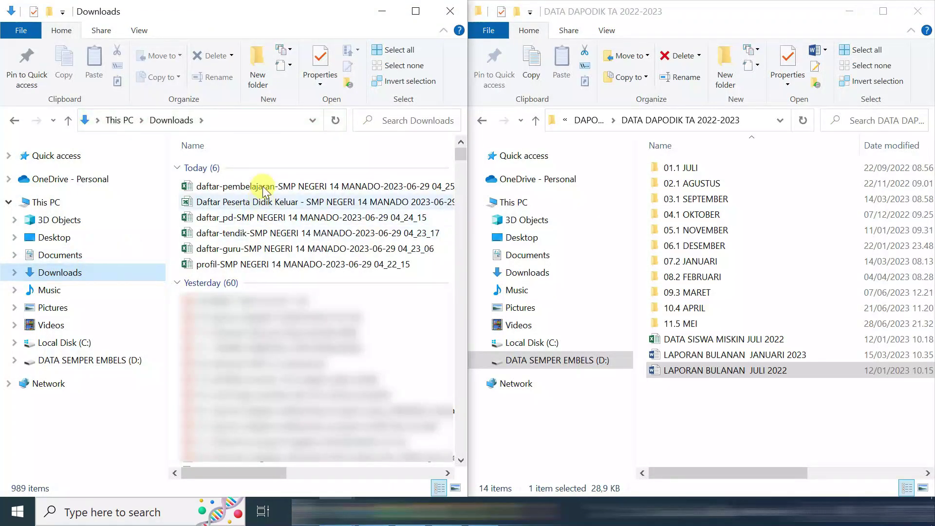
pyautogui.moveTo(265, 189); pyautogui.dragTo(250, 271)
pyautogui.hotkey('ctrl', 'c')
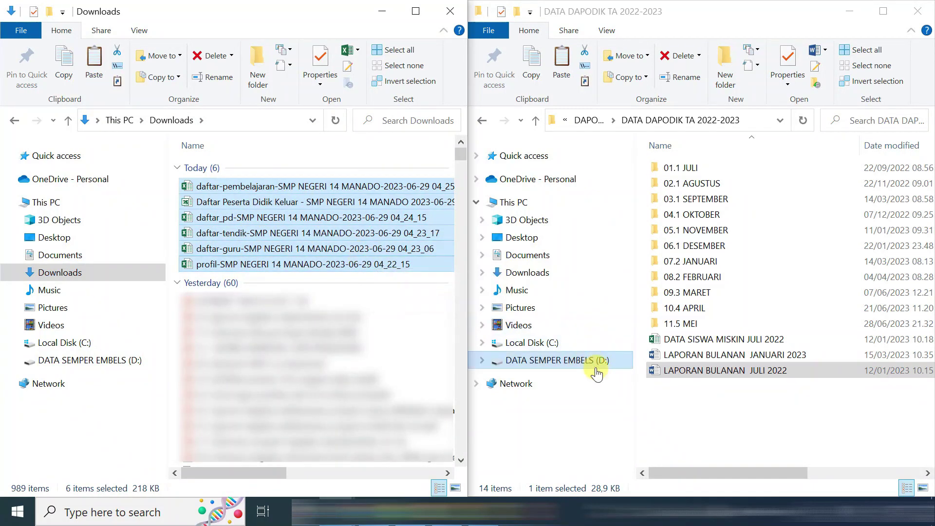
# - Create a folder named 12.6 JUNI in DATA DAPODIK TA 2022-2023 and paste the copied spreadsheets into it
pyautogui.click(692, 325)
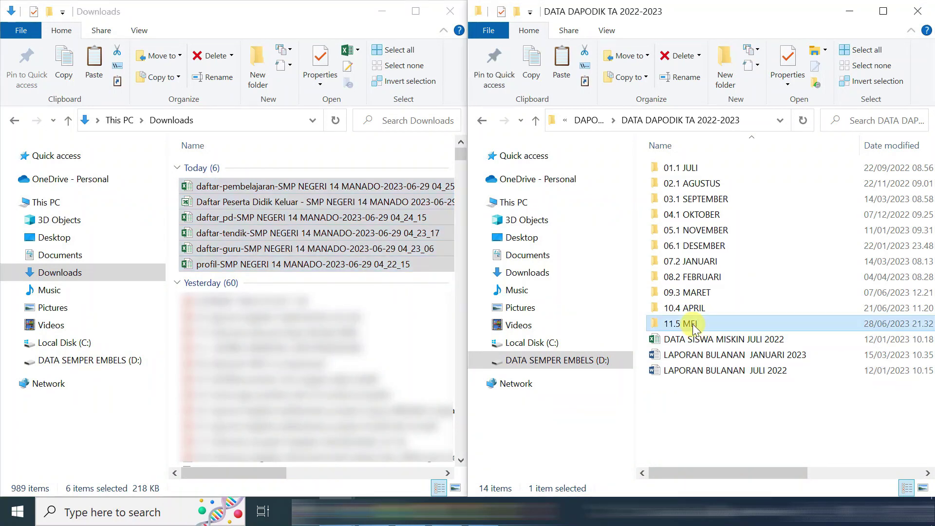
pyautogui.click(695, 307)
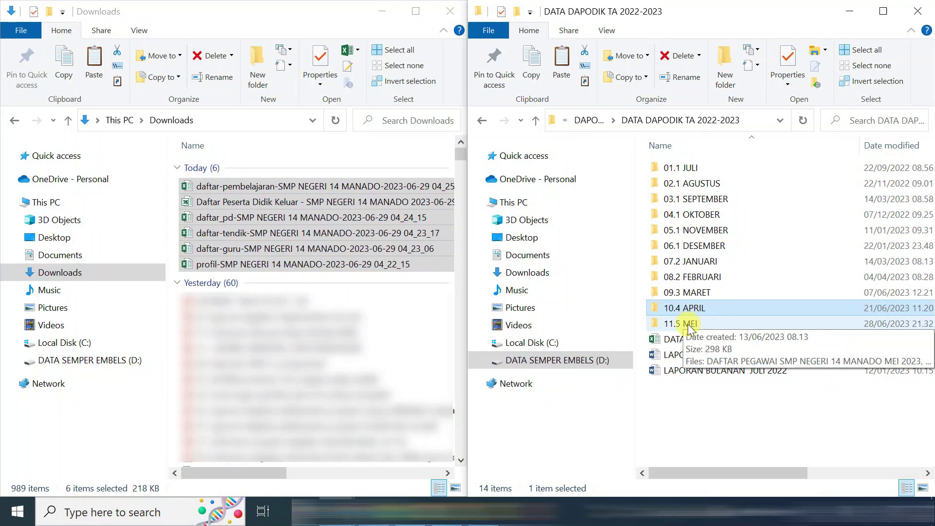
pyautogui.click(726, 64)
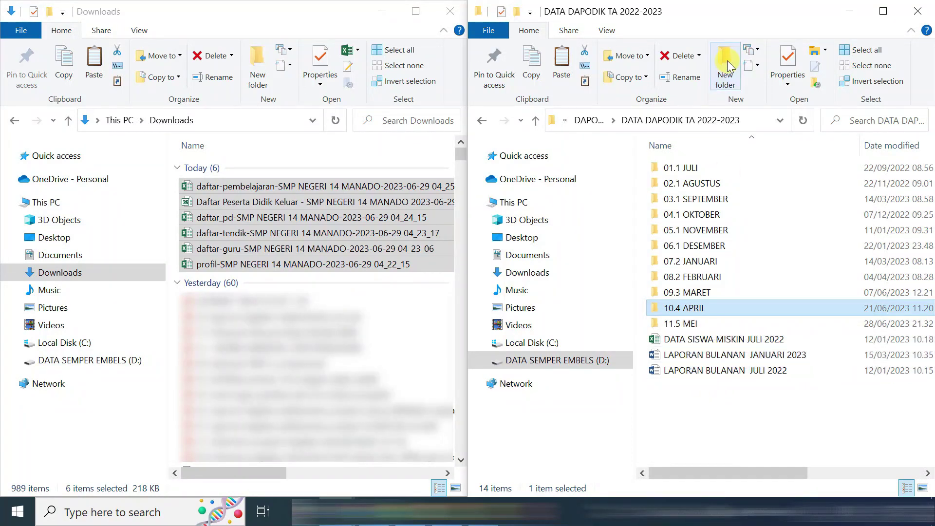
pyautogui.write('12.6 JUNI')
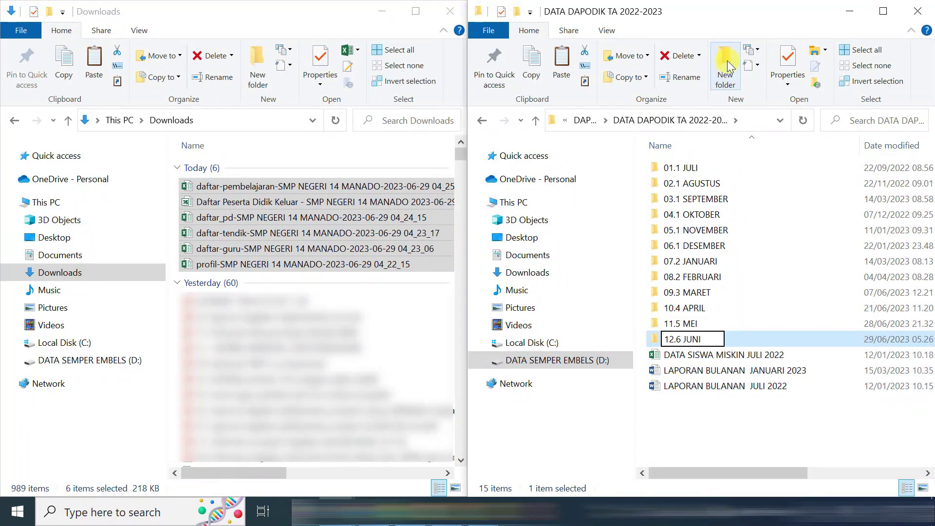
pyautogui.press('Return')
pyautogui.press('Return')
pyautogui.hotkey('ctrl', 'v')
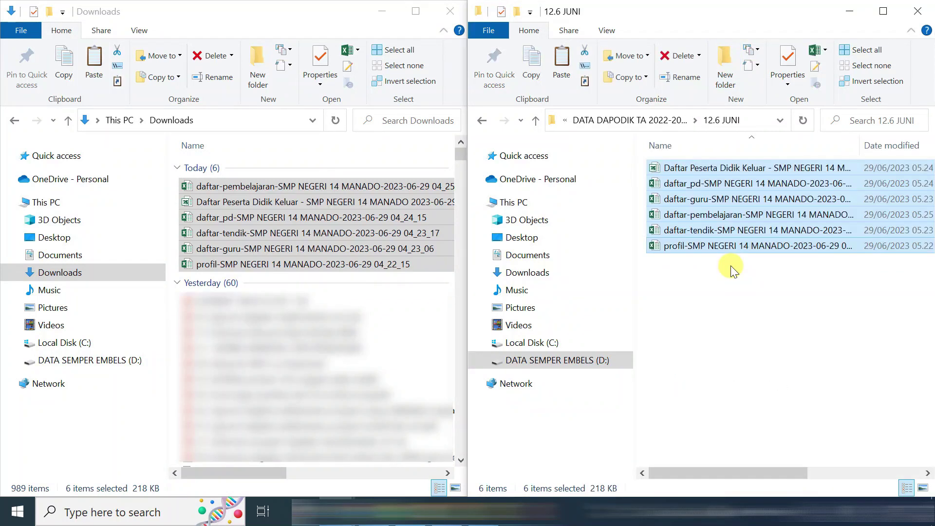